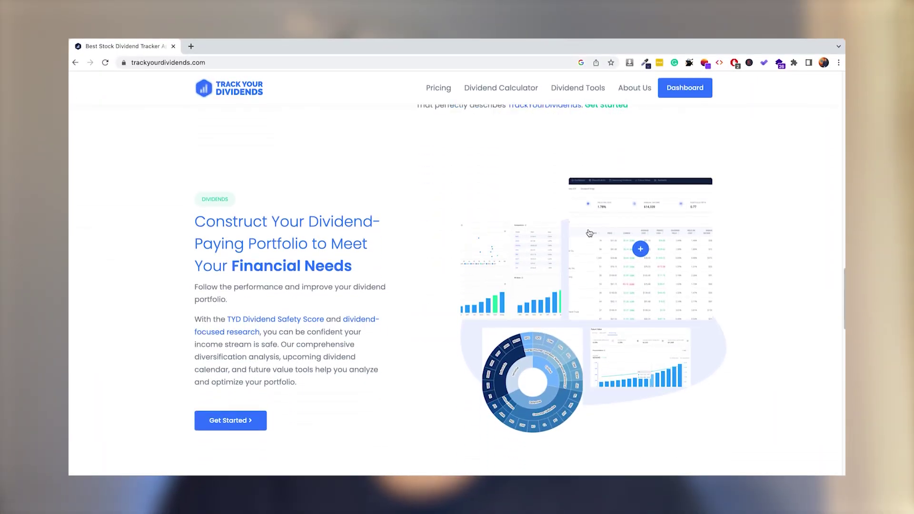
scroll(589, 233, "down", 5)
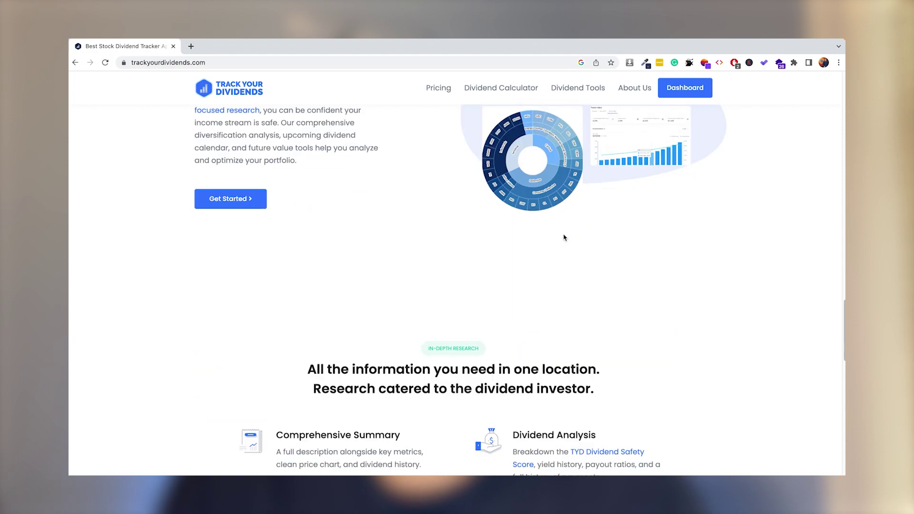
left_click_drag(469, 152, 703, 360)
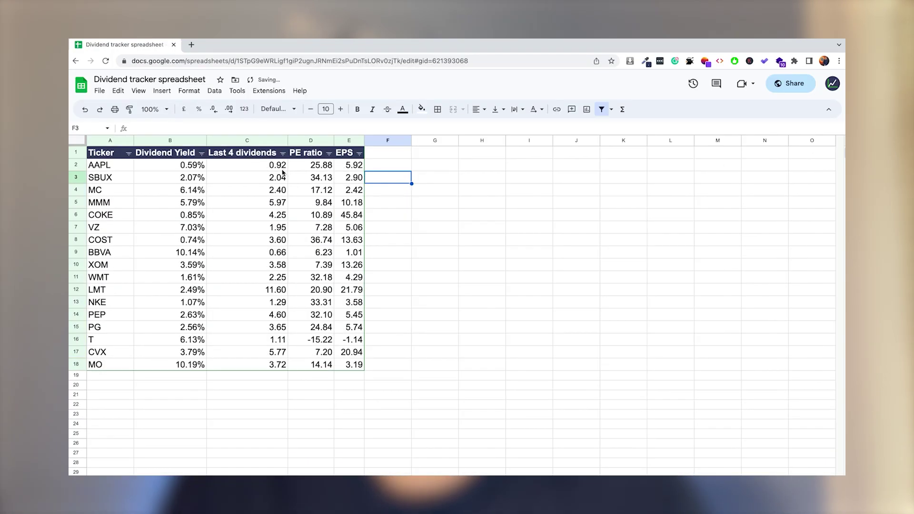
Sort the stock table in the dividend tracker spreadsheet by the Dividend Yield column.
left_click(201, 153)
left_click(224, 163)
left_click(202, 153)
left_click(224, 181)
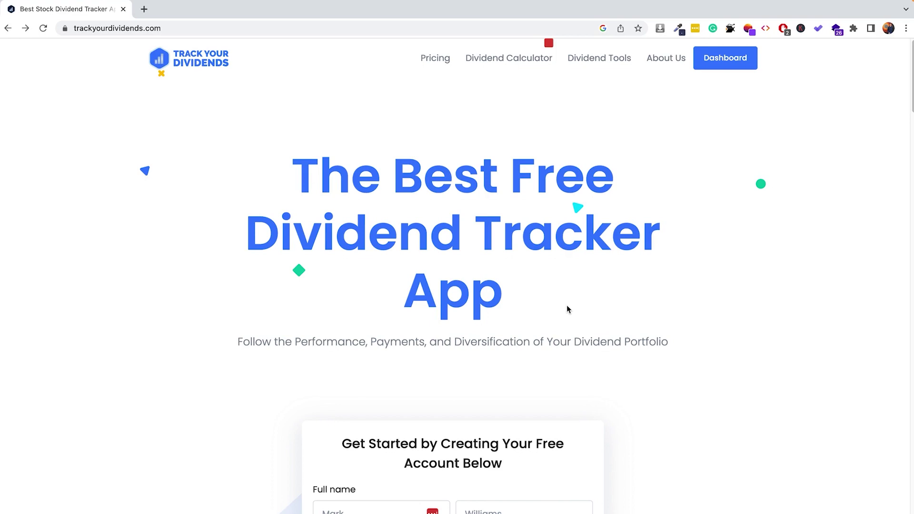
Examine the Track Your Dividends homepage from the account sign-up form and company logos to the Profits Paid in Cash section.
scroll(567, 306, "down", 3)
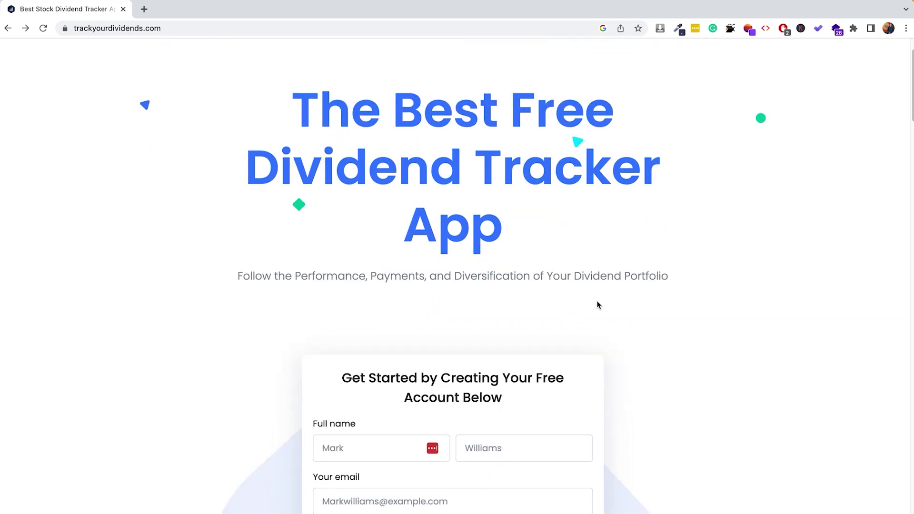
scroll(598, 302, "down", 5)
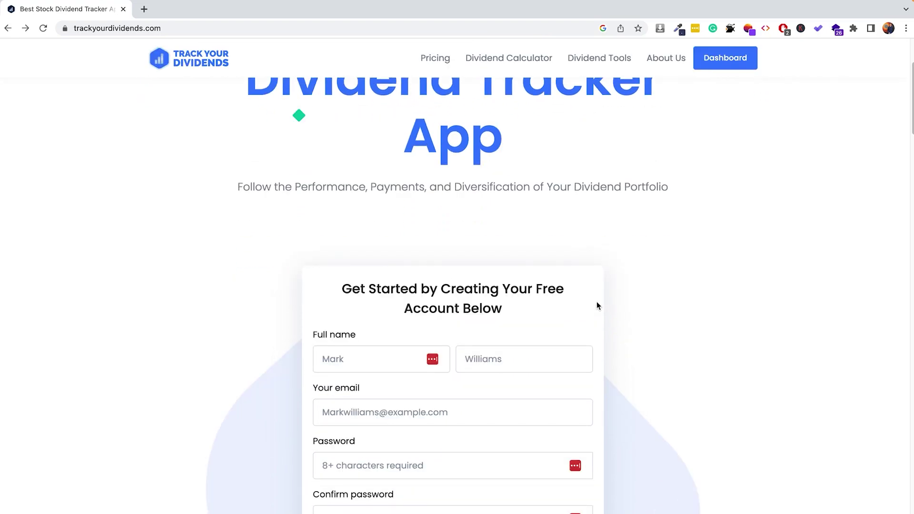
scroll(598, 306, "down", 15)
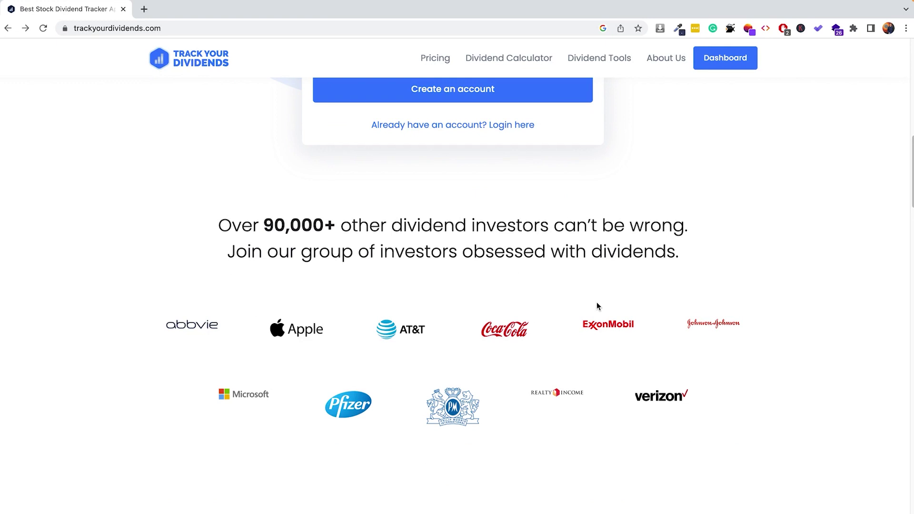
scroll(597, 306, "down", 1)
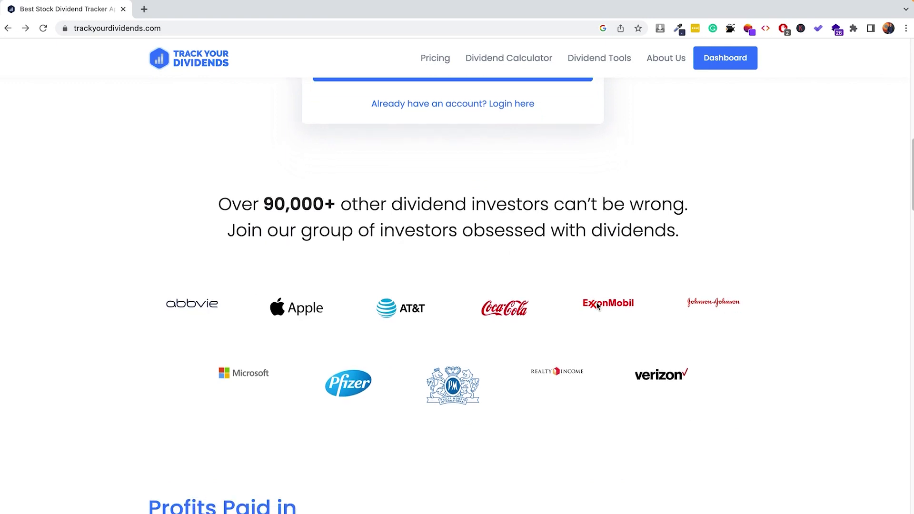
scroll(597, 306, "down", 5)
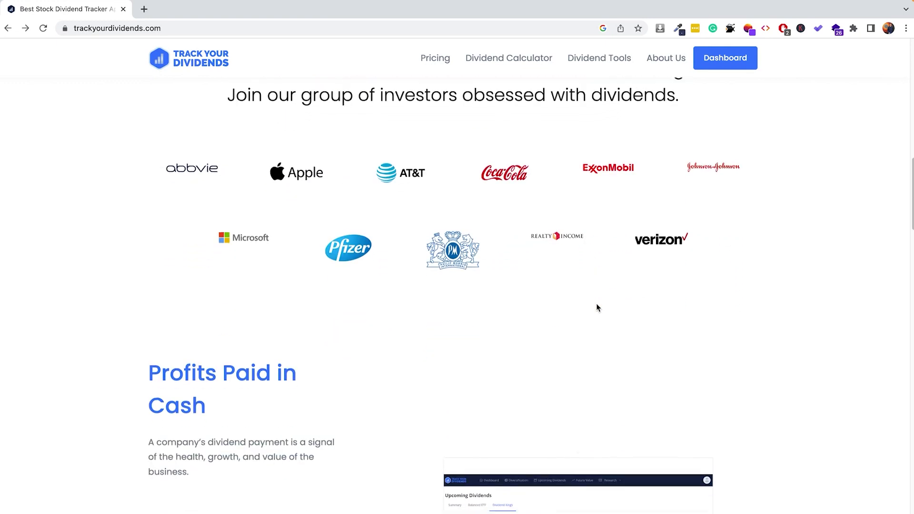
scroll(597, 308, "down", 2)
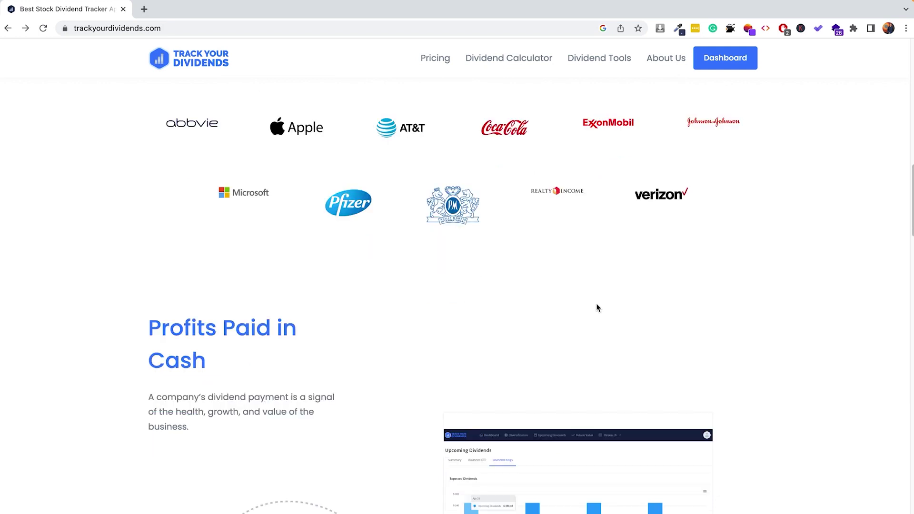
scroll(597, 308, "down", 1)
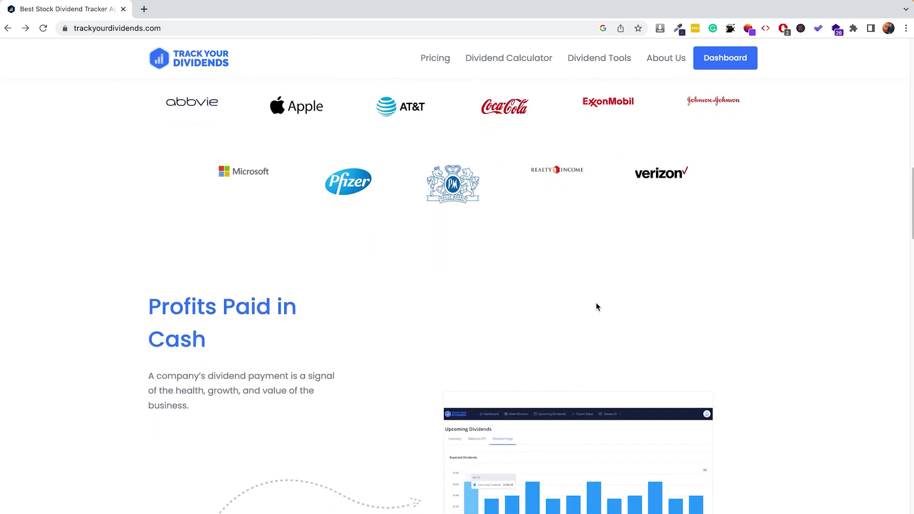
scroll(597, 308, "down", 3)
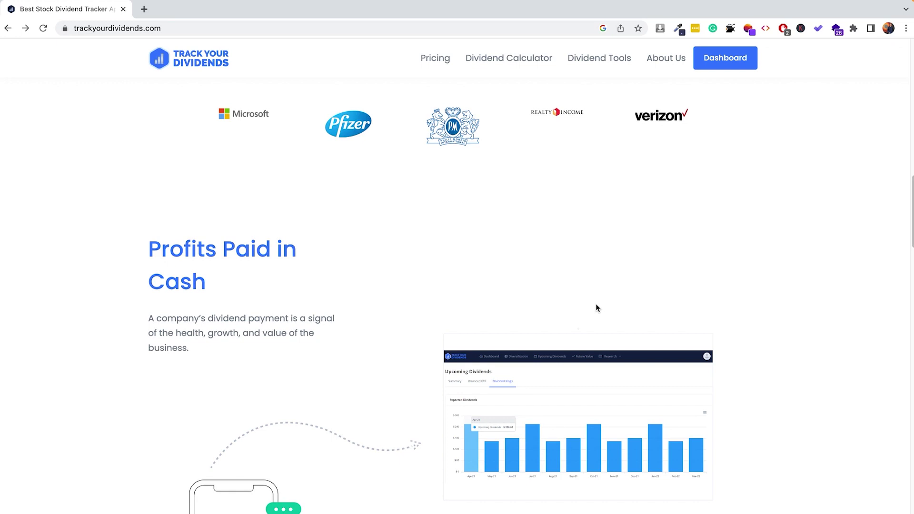
scroll(597, 308, "down", 1)
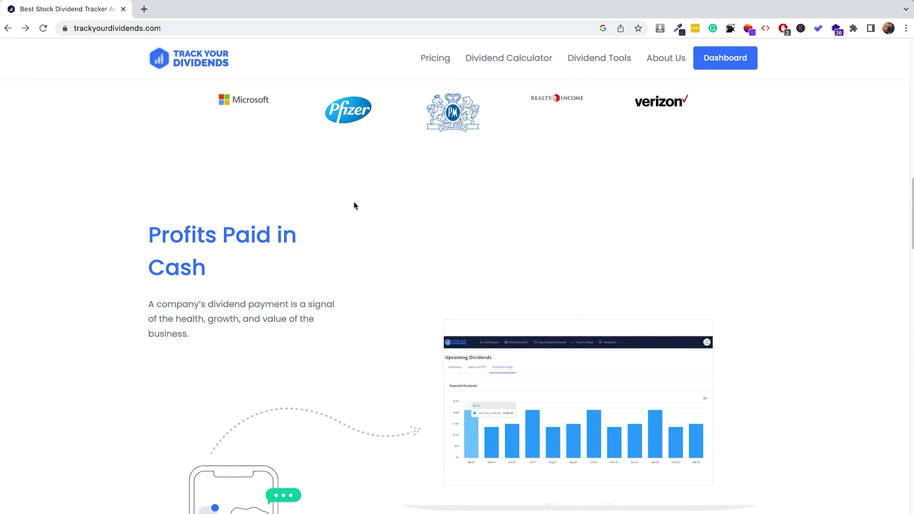
scroll(378, 224, "down", 1)
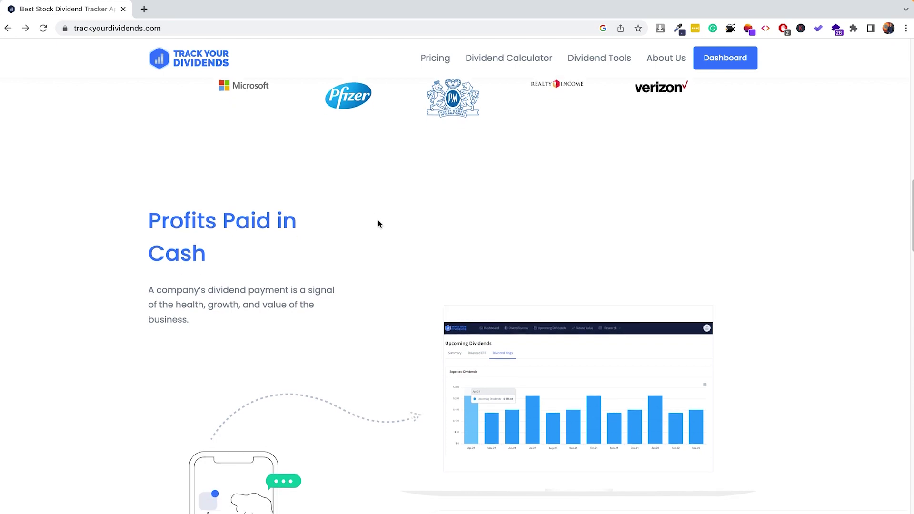
scroll(379, 223, "down", 3)
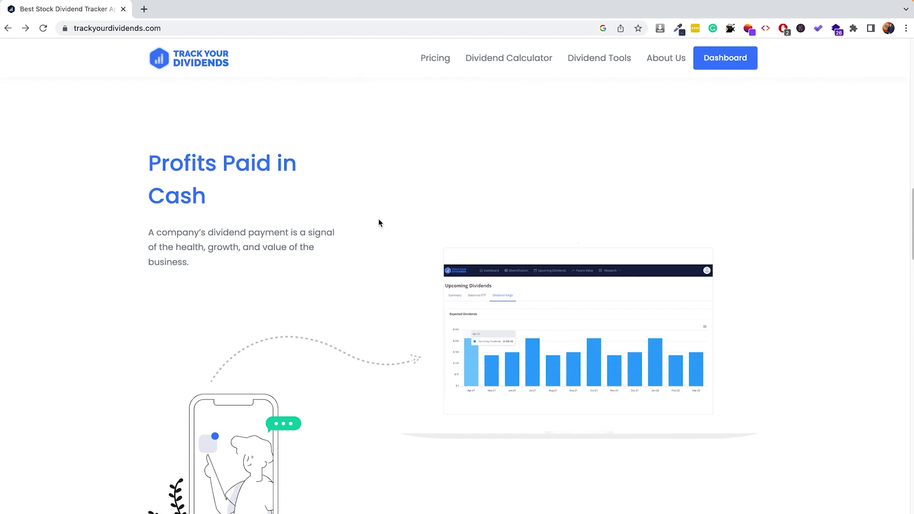
scroll(379, 223, "down", 1)
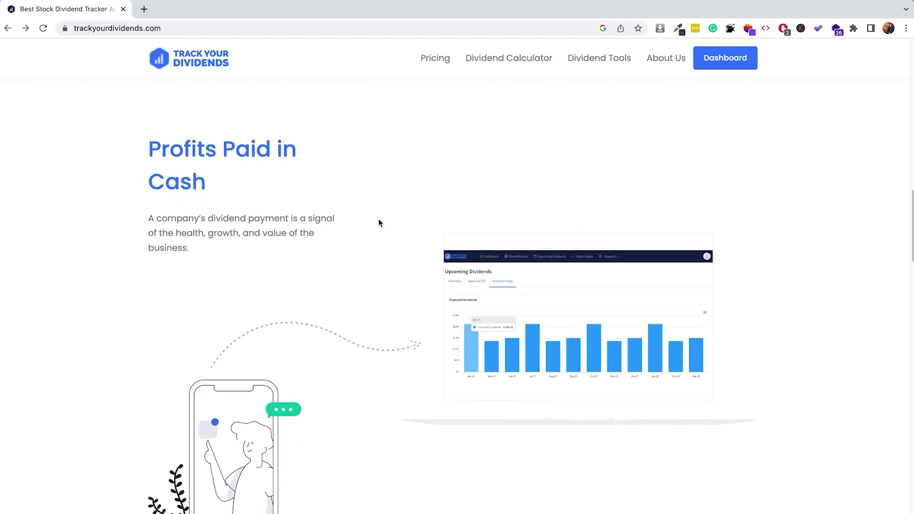
scroll(378, 222, "down", 2)
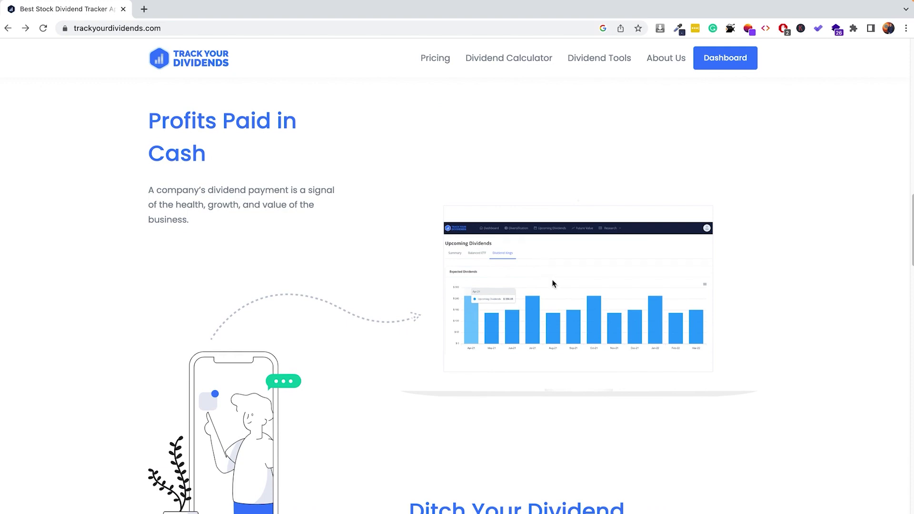
Examine the homepage sections on replacing a dividend spreadsheet, constructing a dividend-paying portfolio, and in-depth research features.
scroll(574, 297, "down", 15)
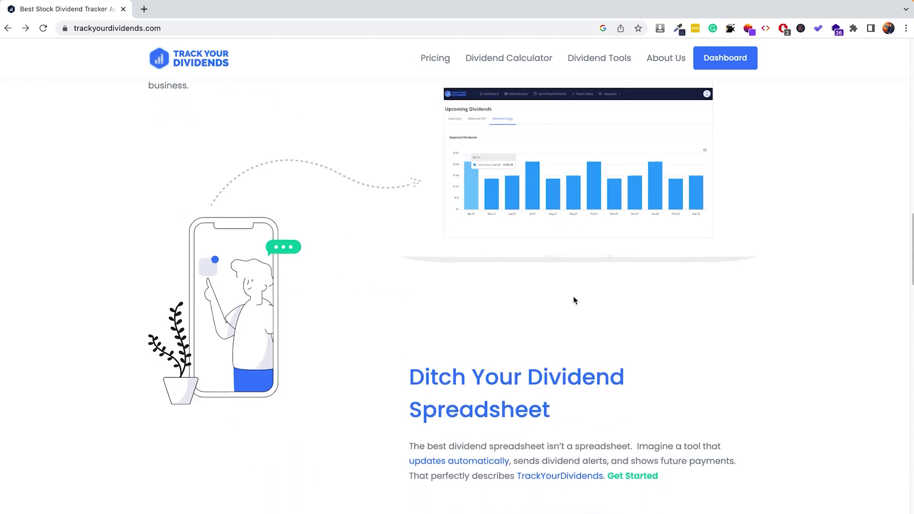
scroll(573, 296, "down", 5)
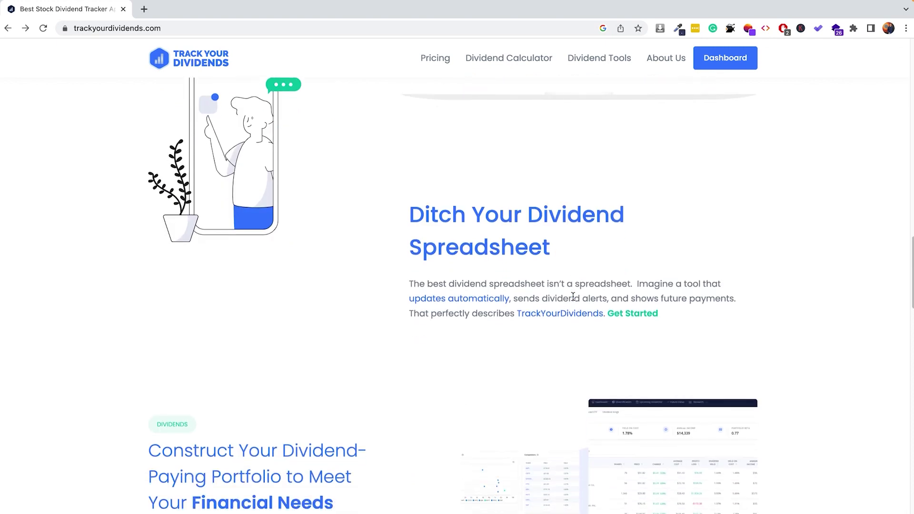
scroll(572, 297, "down", 3)
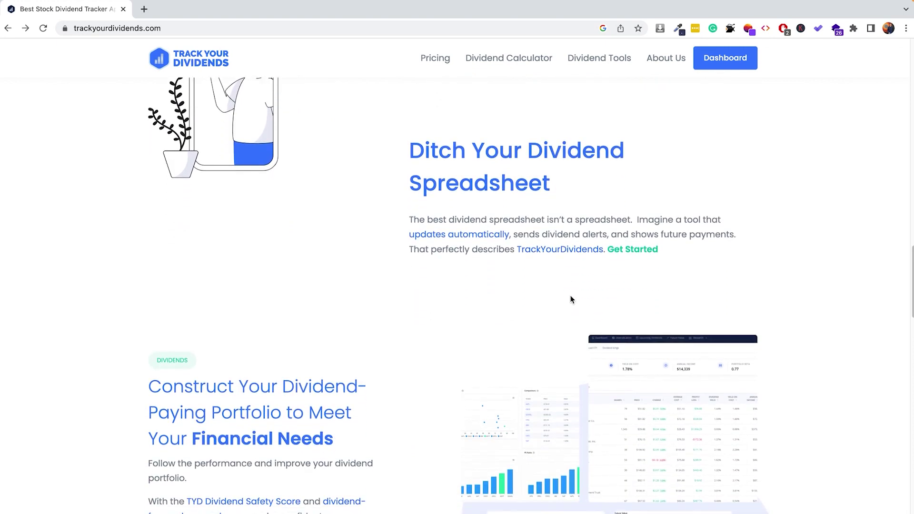
scroll(571, 299, "down", 5)
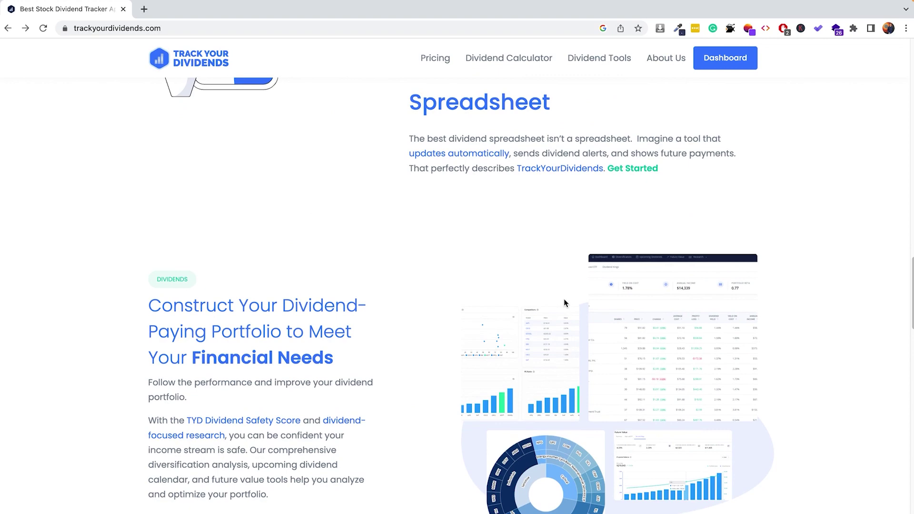
scroll(563, 303, "down", 3)
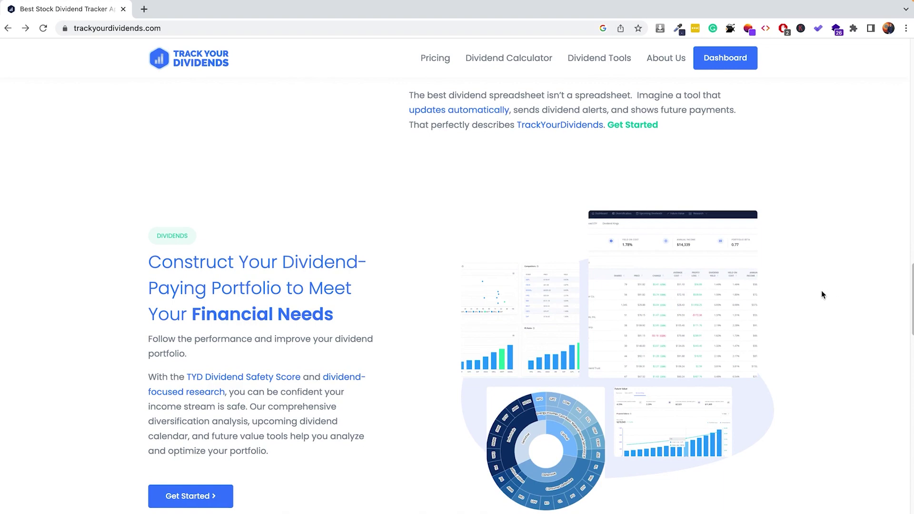
scroll(764, 299, "down", 1)
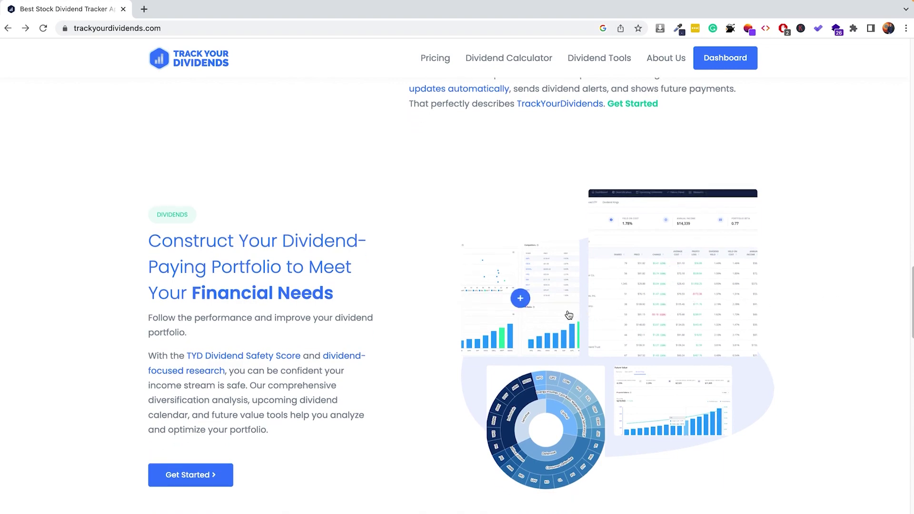
scroll(568, 315, "down", 1)
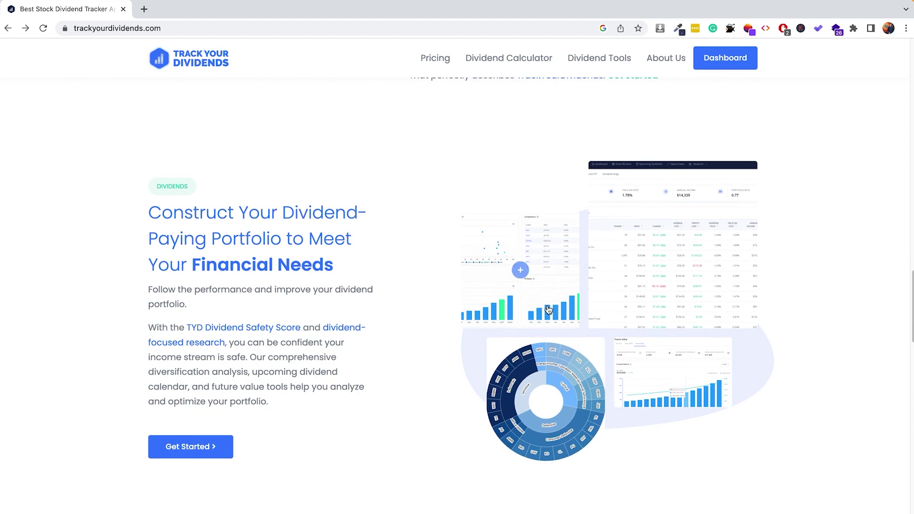
scroll(548, 310, "down", 2)
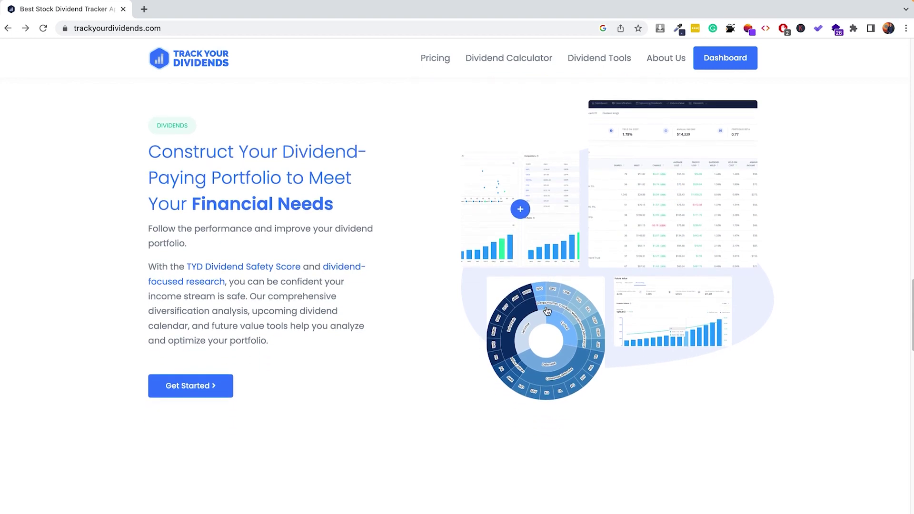
scroll(547, 311, "down", 5)
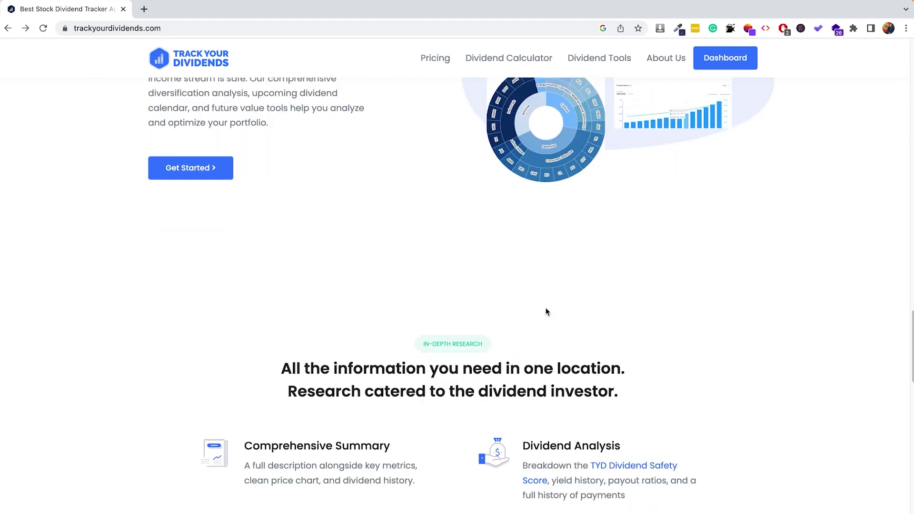
scroll(545, 309, "down", 5)
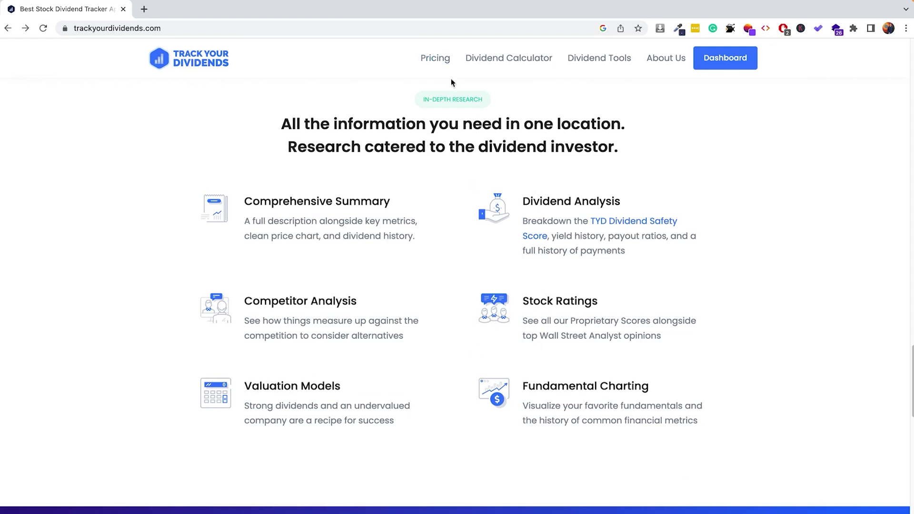
Open the pricing page and compare the monthly Free and Premium plans and their included features.
left_click(438, 68)
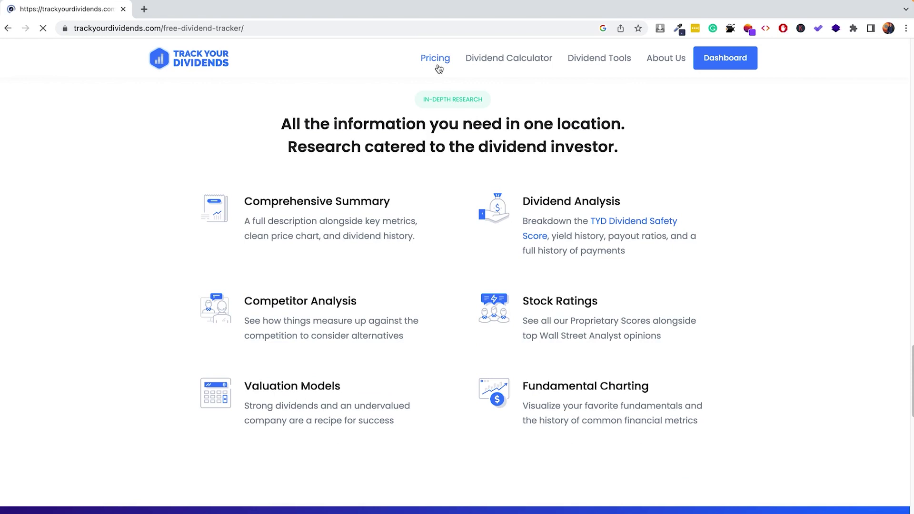
scroll(538, 248, "down", 1)
scroll(538, 248, "down", 2)
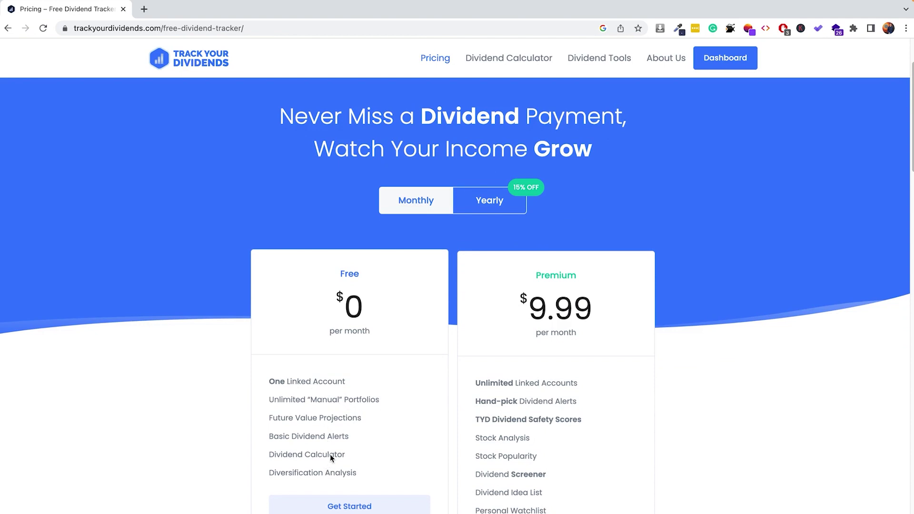
scroll(576, 394, "down", 1)
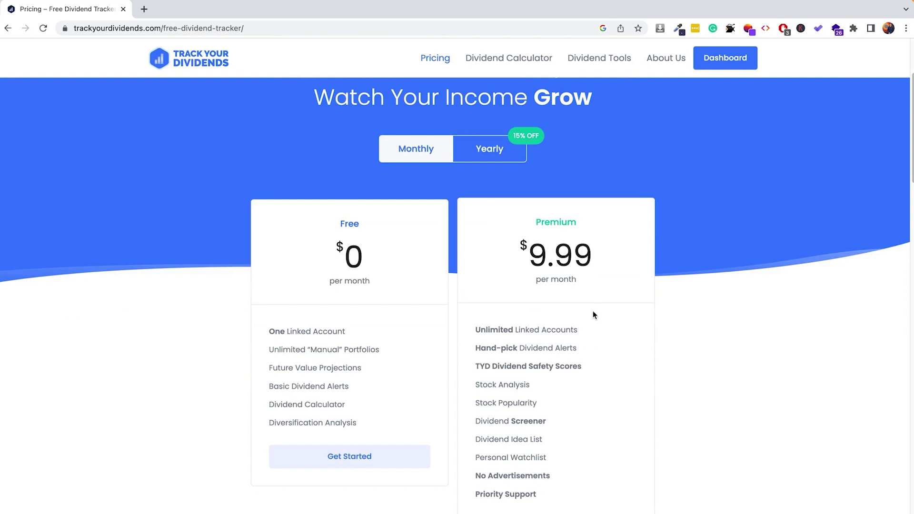
scroll(590, 300, "up", 1)
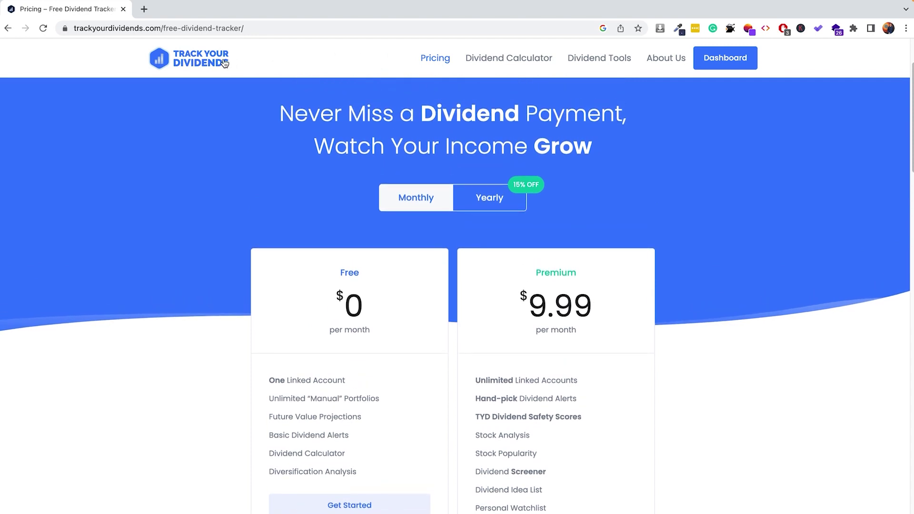
Return to the homepage and review the upcoming dividends chart and the dividend-paying portfolio section.
left_click(207, 63)
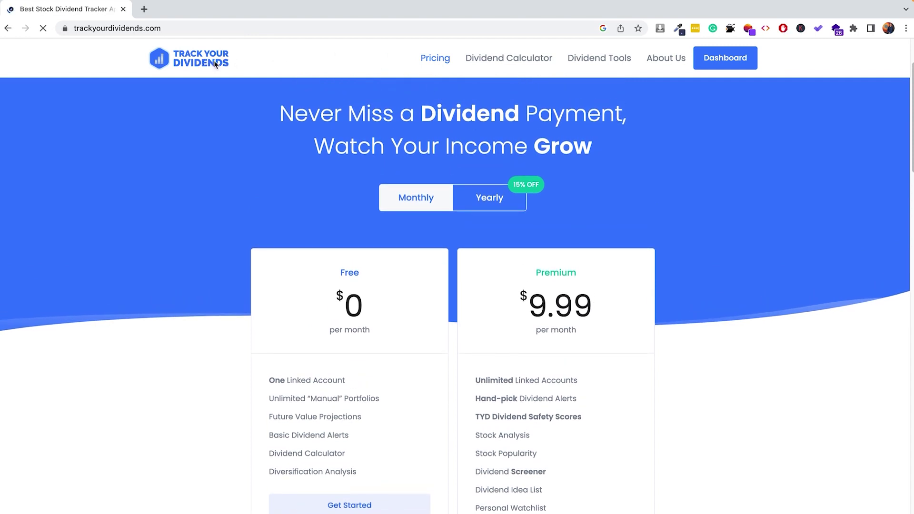
scroll(524, 260, "down", 8)
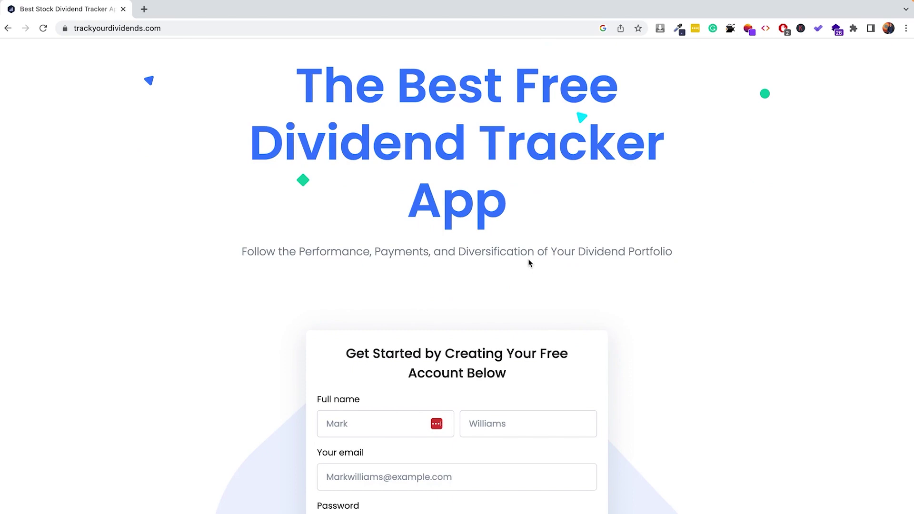
scroll(528, 262, "down", 12)
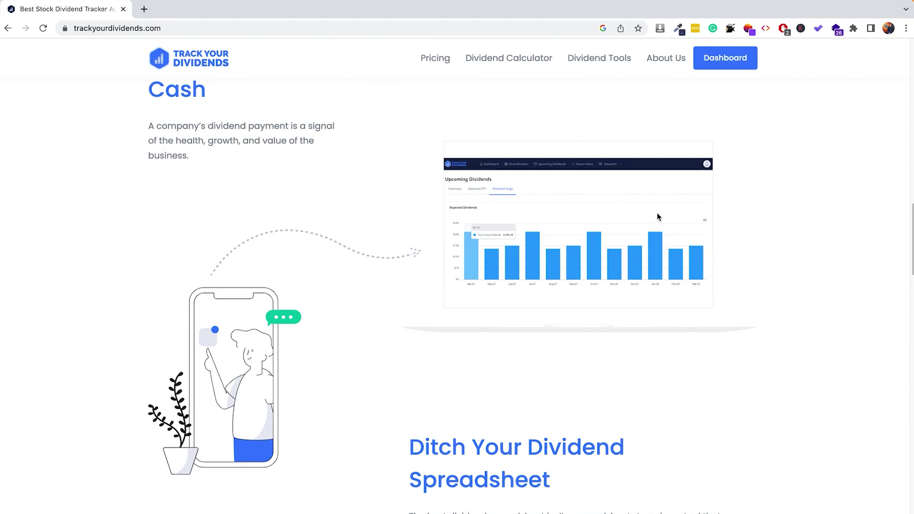
scroll(647, 224, "down", 4)
scroll(647, 226, "down", 5)
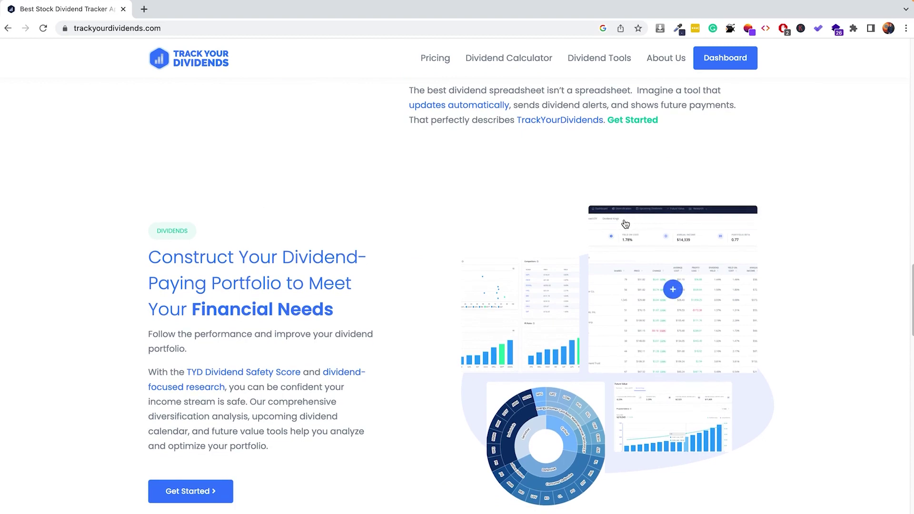
scroll(625, 224, "down", 1)
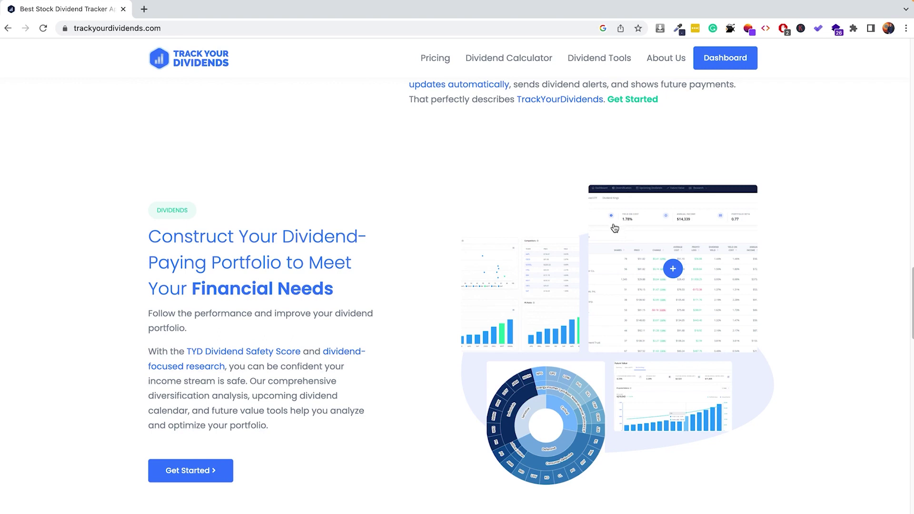
Examine the rest of the homepage below the section on constructing a dividend-paying portfolio.
scroll(614, 229, "down", 1)
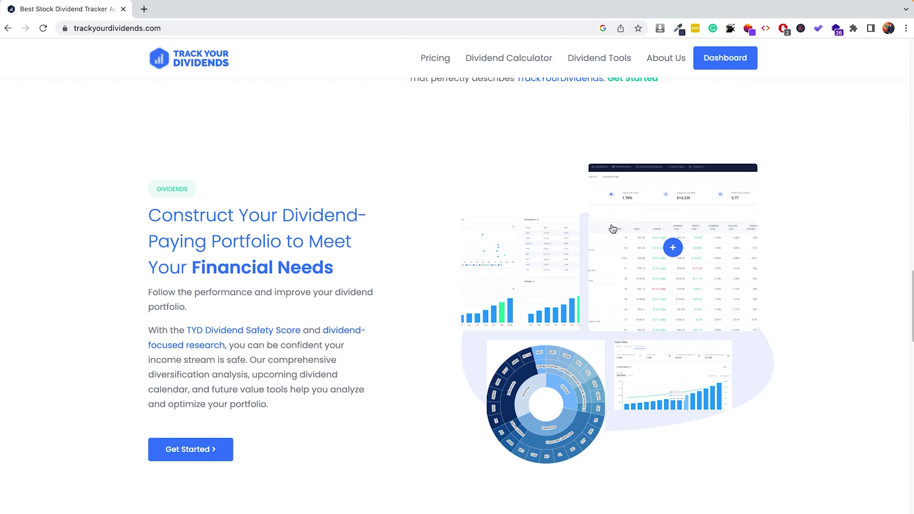
scroll(612, 229, "down", 3)
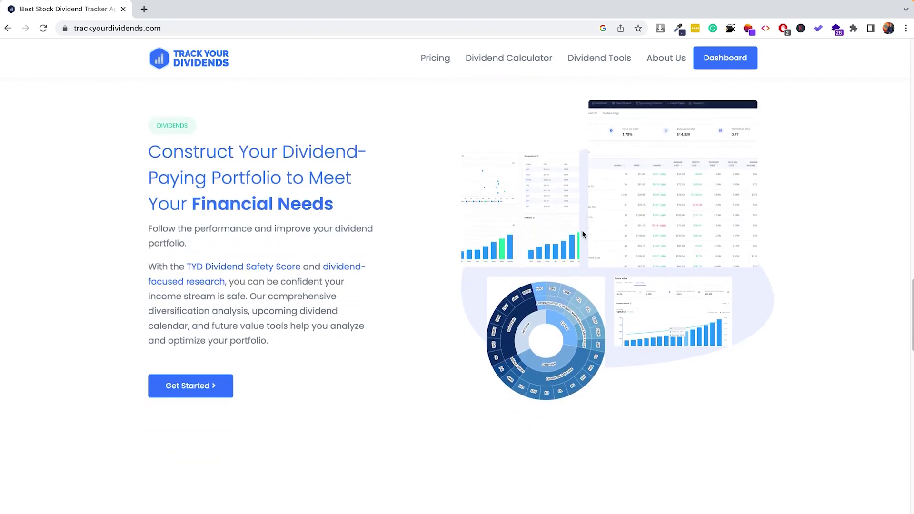
scroll(581, 229, "down", 15)
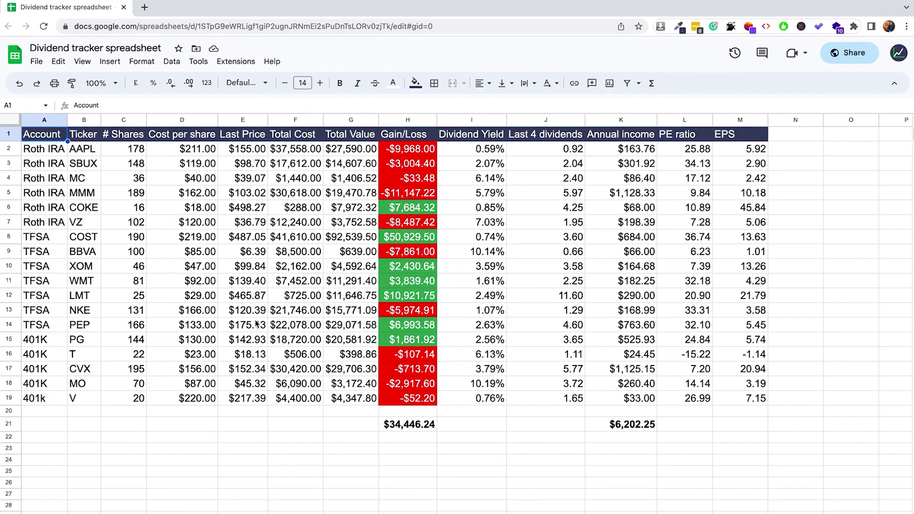
In the Dividend tracker spreadsheet in Google Sheets, inspect AAPL's number of shares, cost per share and last price.
left_click(133, 153)
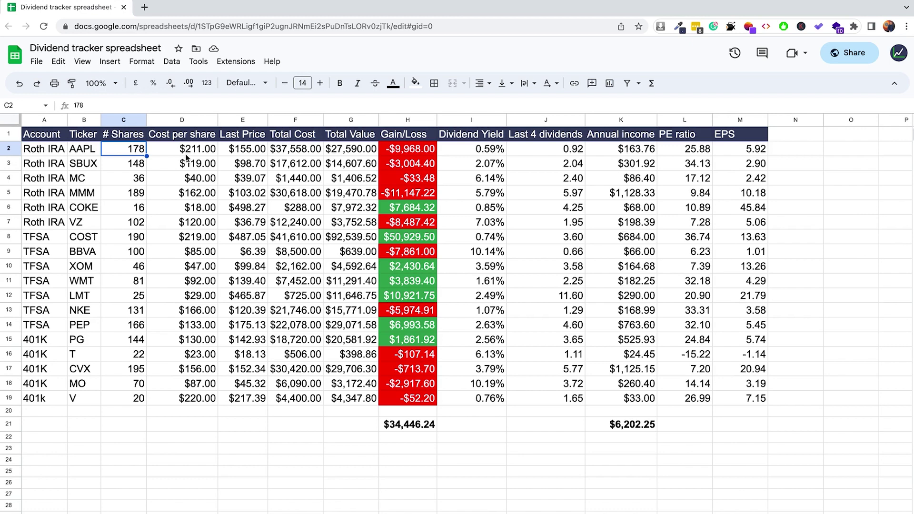
left_click(208, 152)
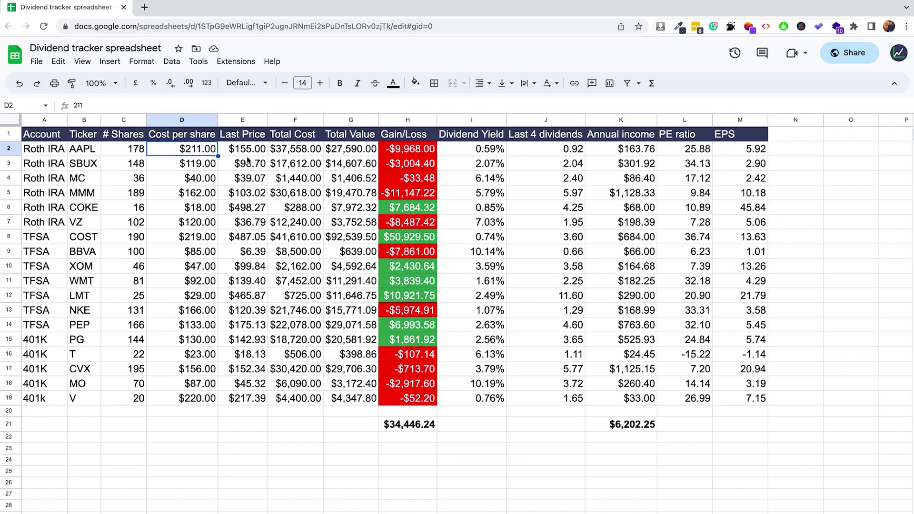
left_click(254, 153)
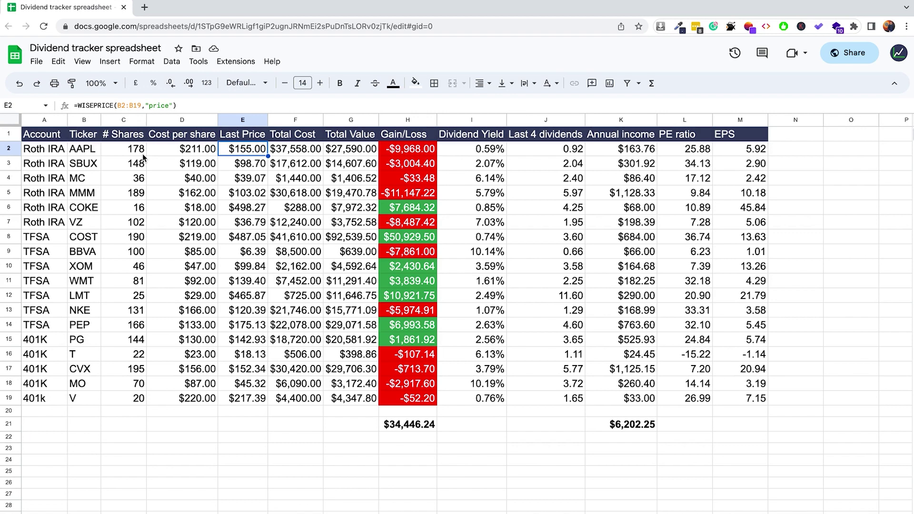
Review the Account column, checking the Roth IRA, TFSA and 401K entries.
left_click(57, 139)
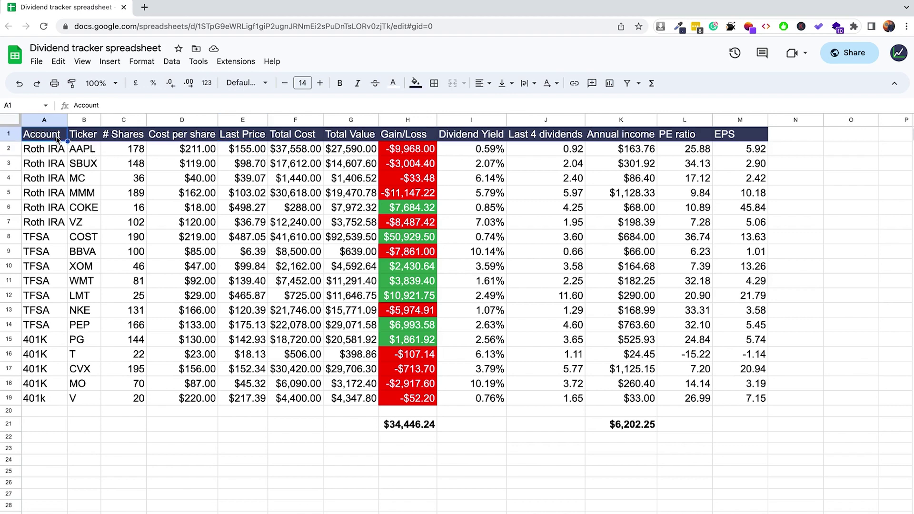
left_click(54, 154)
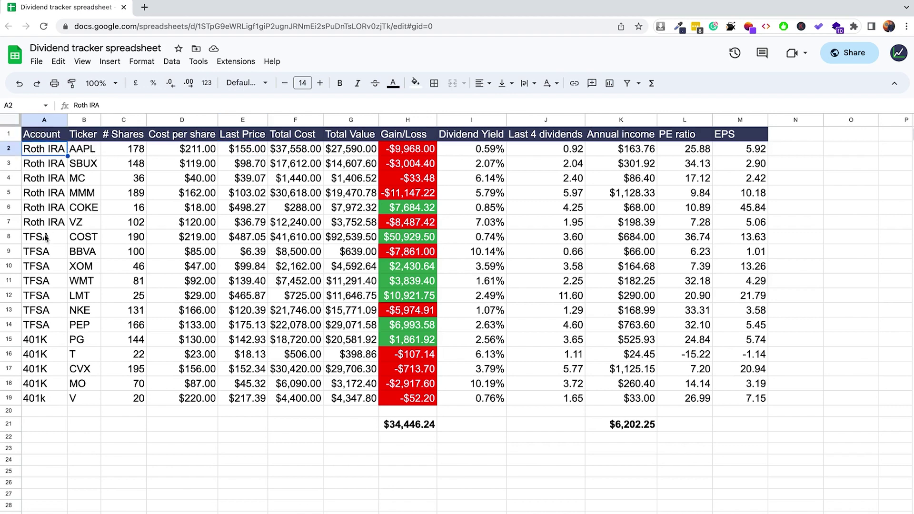
left_click(45, 237)
left_click(39, 344)
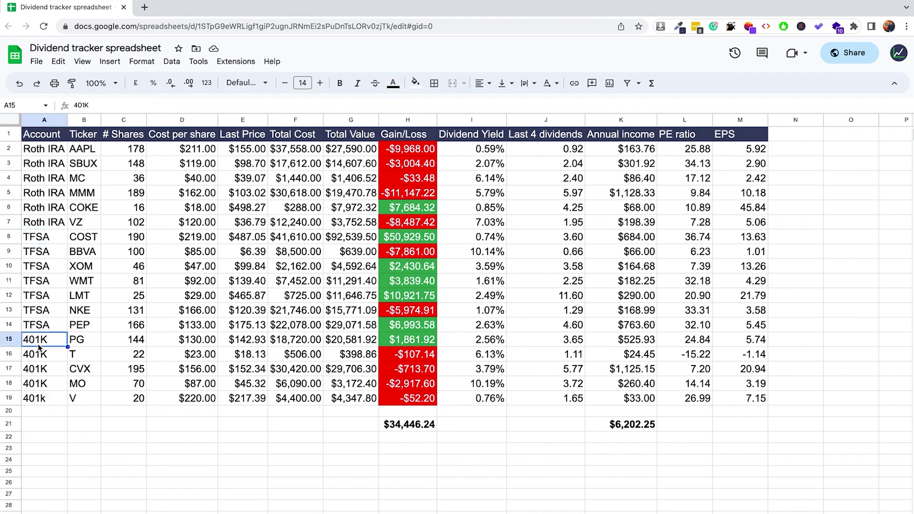
left_click(42, 374)
left_click(38, 296)
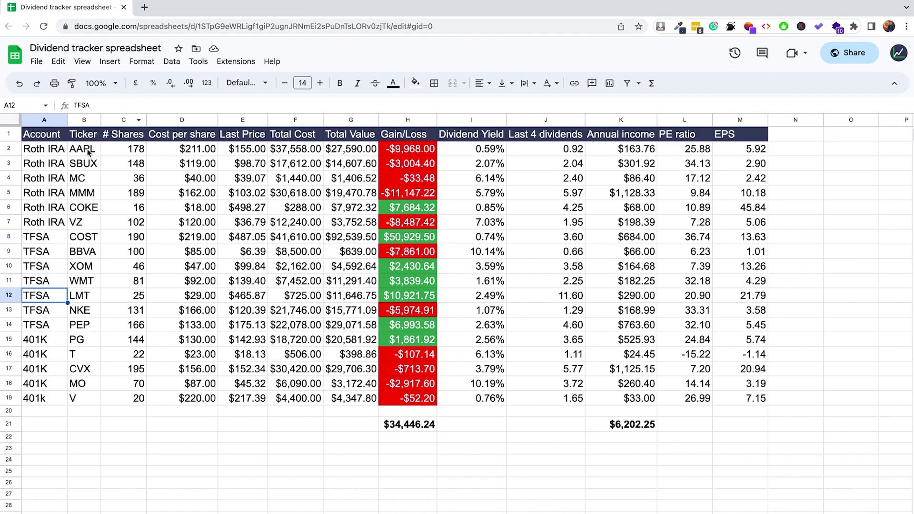
Review several entries in the Ticker column, the # Shares values and AAPL's cost per share.
left_click(83, 194)
left_click(85, 237)
left_click(83, 267)
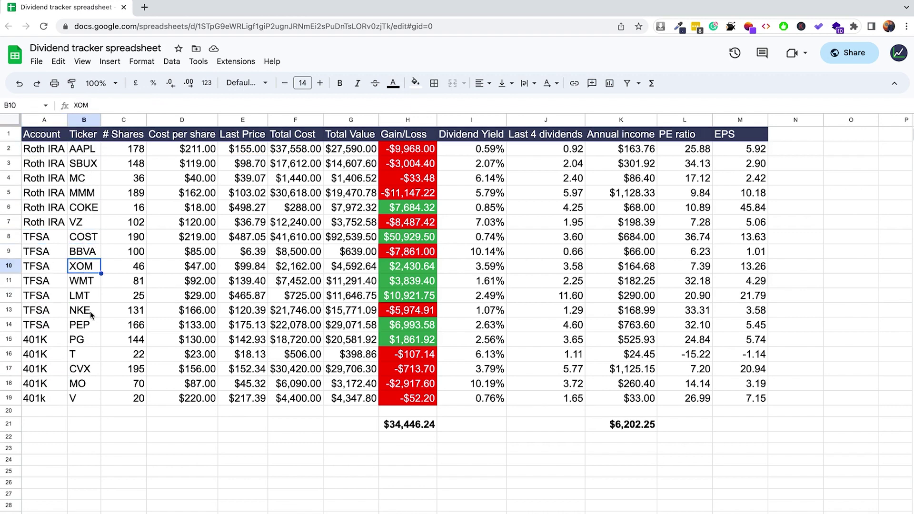
left_click(85, 325)
left_click_drag(137, 149, 139, 266)
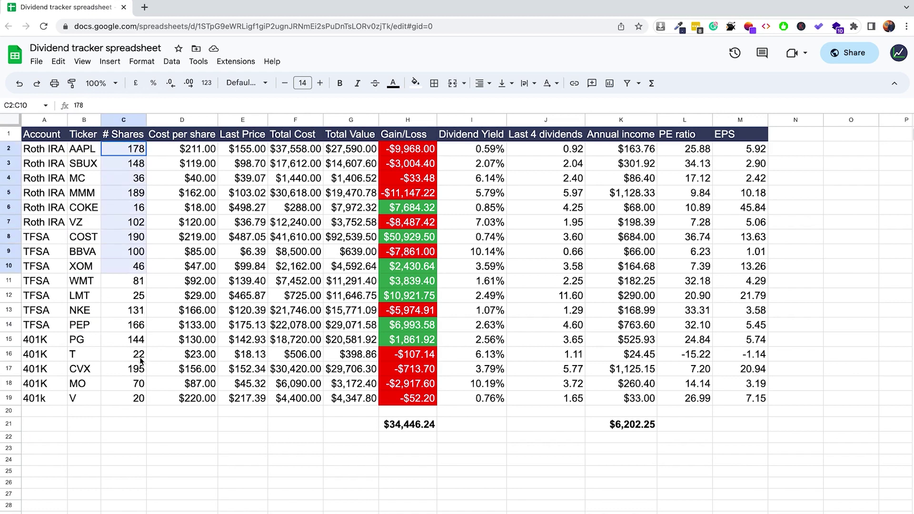
left_click_drag(141, 362, 142, 386)
left_click(203, 148)
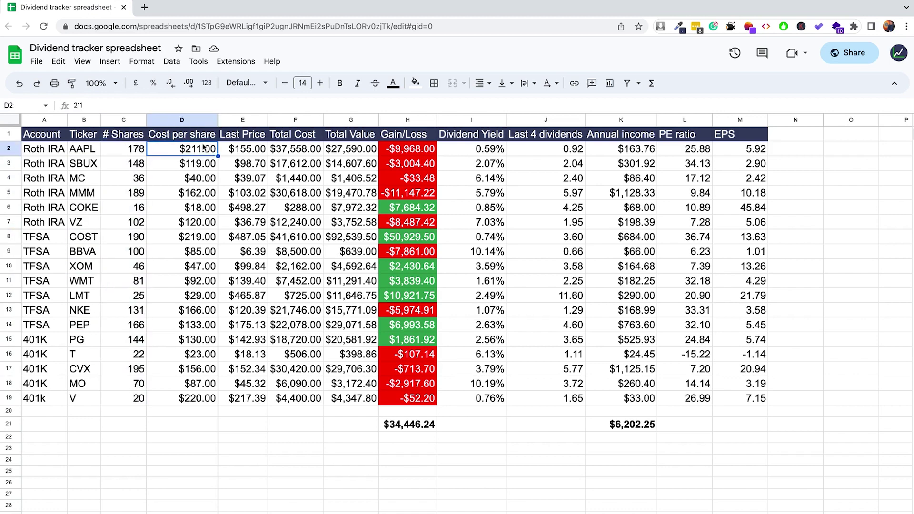
Review the holdings block from Account through Cost per share and inspect individual cost values in column D.
left_click(52, 152)
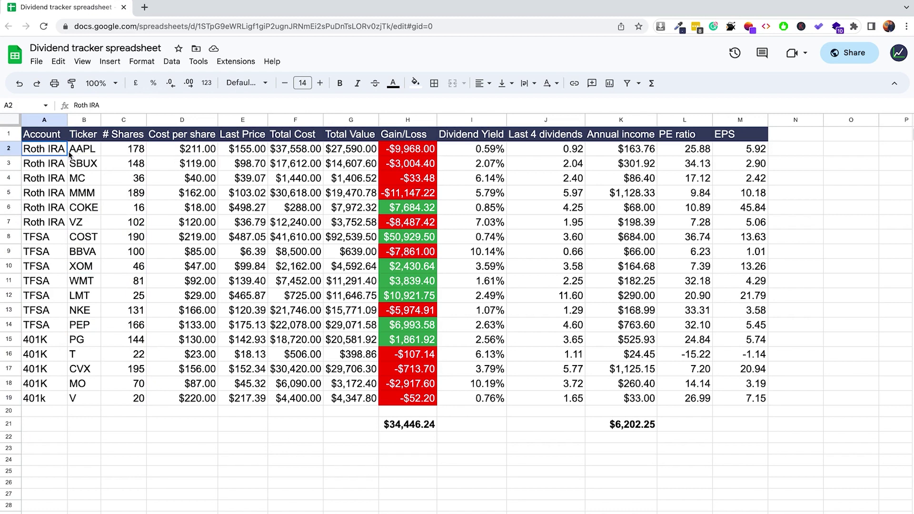
left_click_drag(69, 152, 189, 398)
left_click(198, 182)
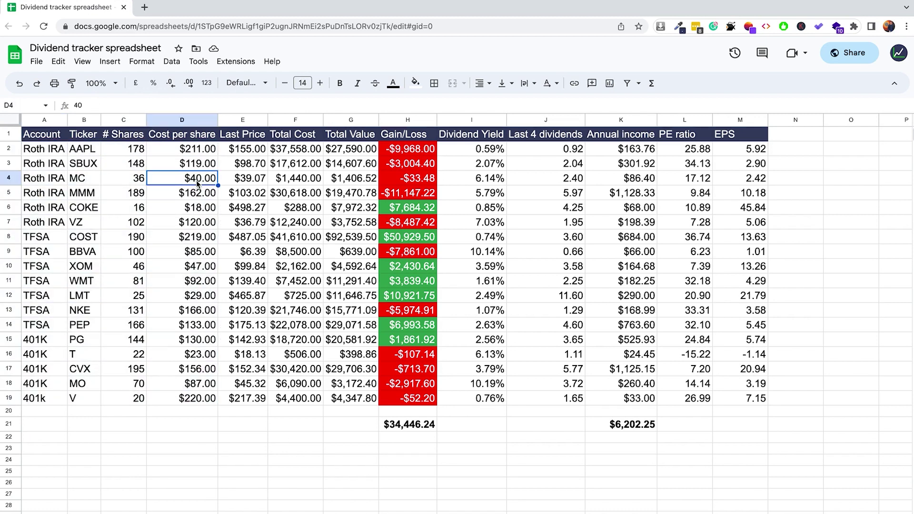
left_click(186, 212)
left_click(189, 257)
left_click(187, 282)
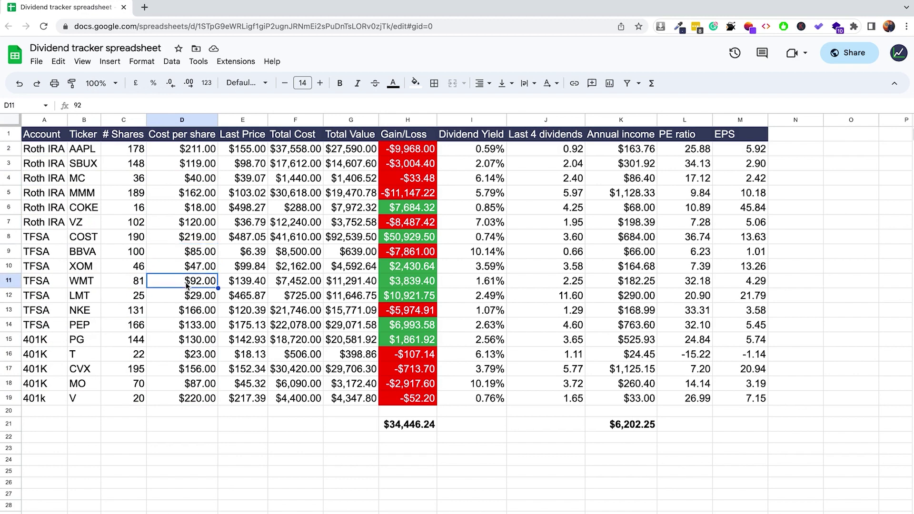
Inspect the Last Price formula in E2 and highlight the tickers from B2 downward that it refers to.
left_click(254, 150)
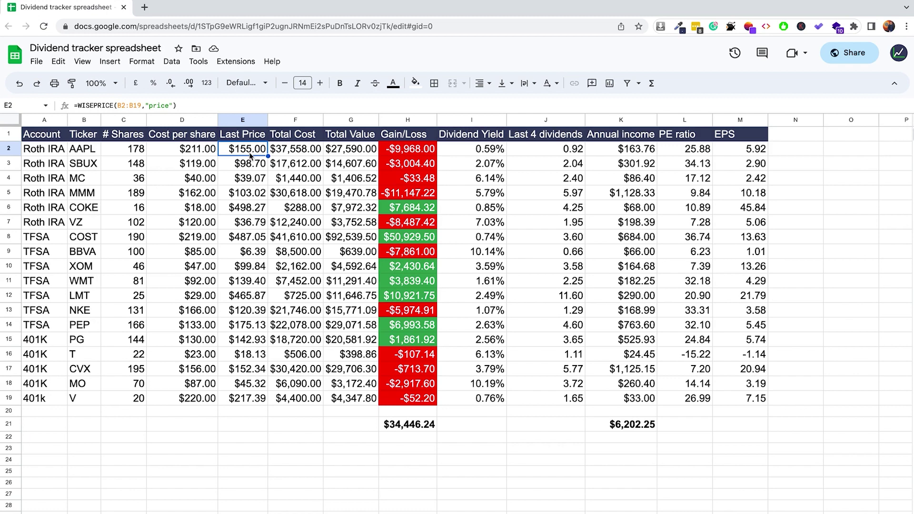
left_click_drag(95, 152, 95, 164)
key("shift+Down")
key("shift+Down")
key("shift+Down")
key("shift+Down")
key("shift+Down")
key("shift+Down")
key("shift+Down")
key("shift+Down")
key("shift+Down")
key("shift+Down")
key("shift+Down")
key("shift+Down")
key("shift+Down")
key("shift+Down")
key("shift+Down")
key("shift+Down")
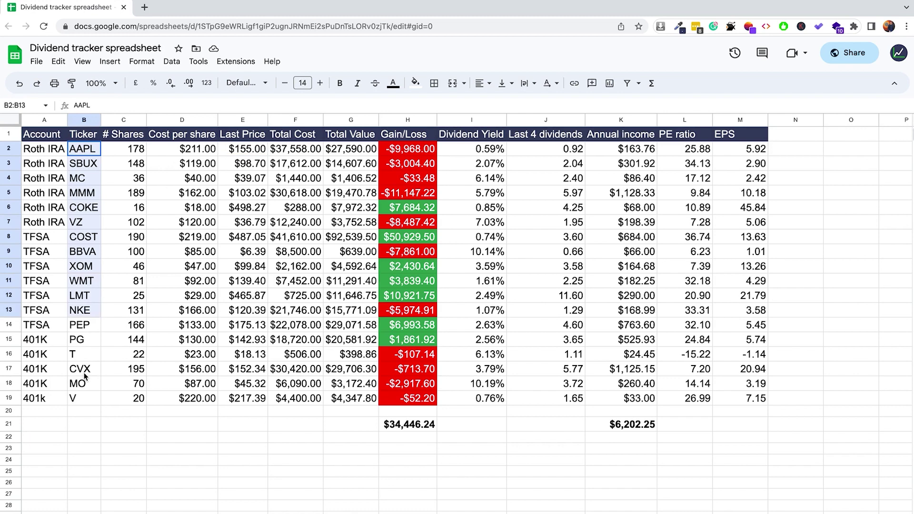
Open the WISEPRICE formula in E2, examine its symbols and parameters arguments in the function help, and close the help.
left_click(236, 151)
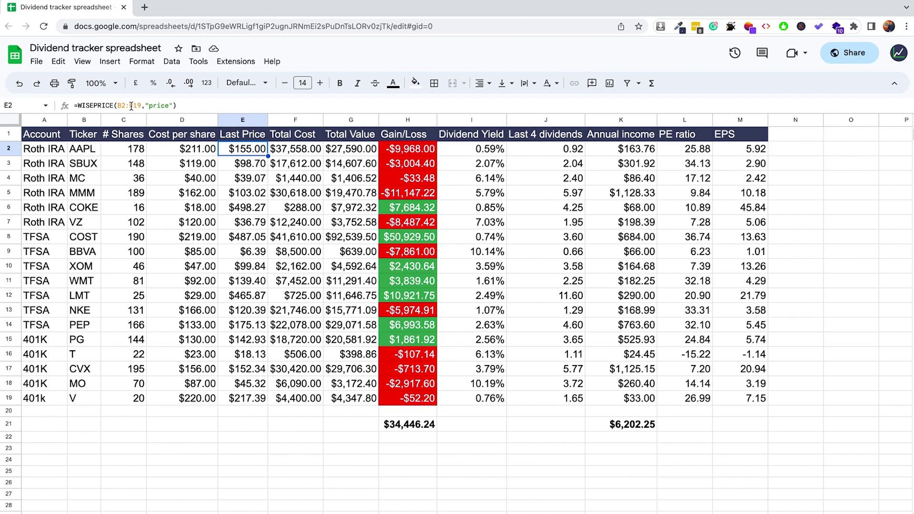
left_click(131, 106)
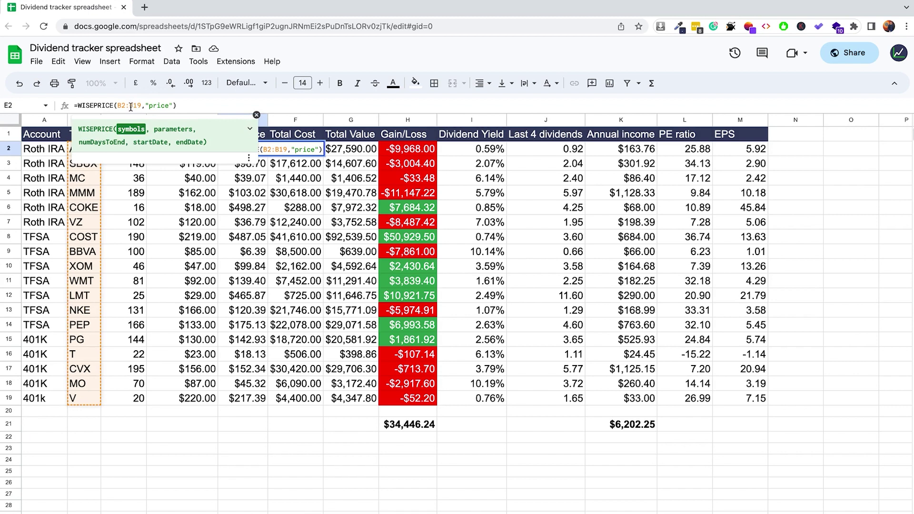
left_click(162, 105)
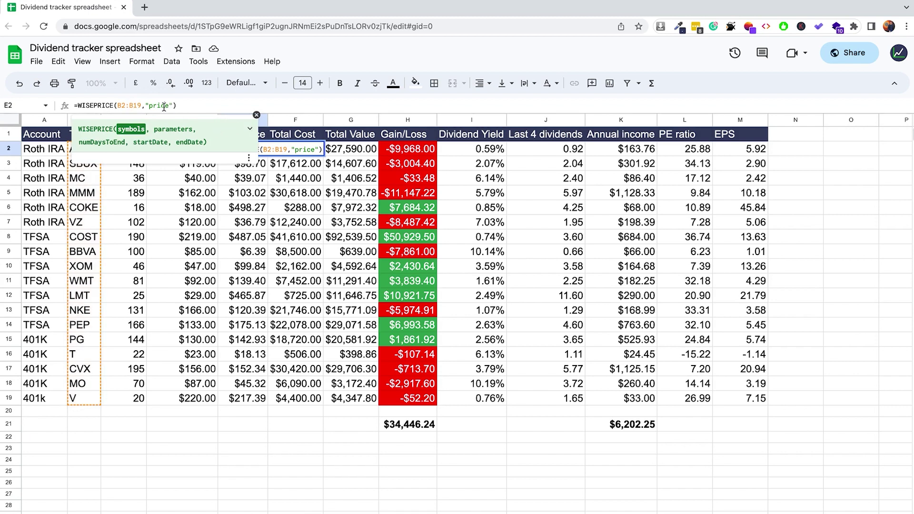
left_click(249, 128)
left_click(249, 129)
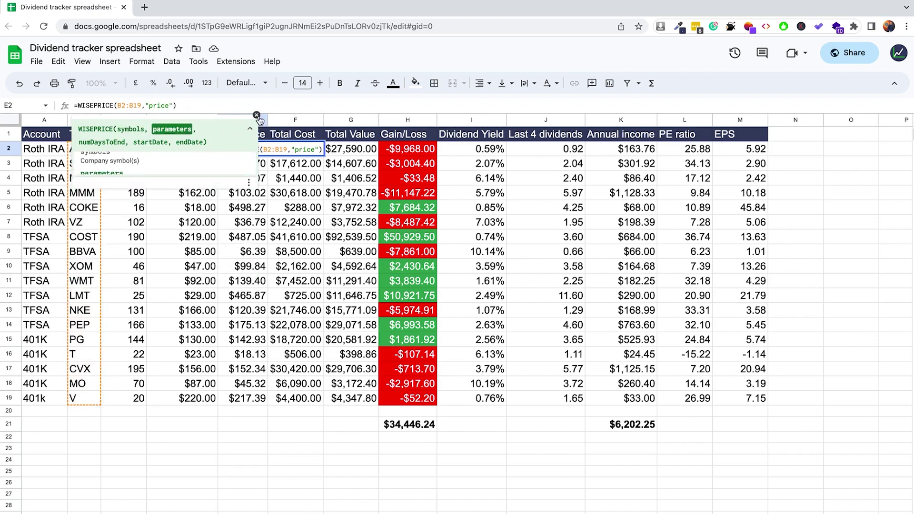
left_click(256, 117)
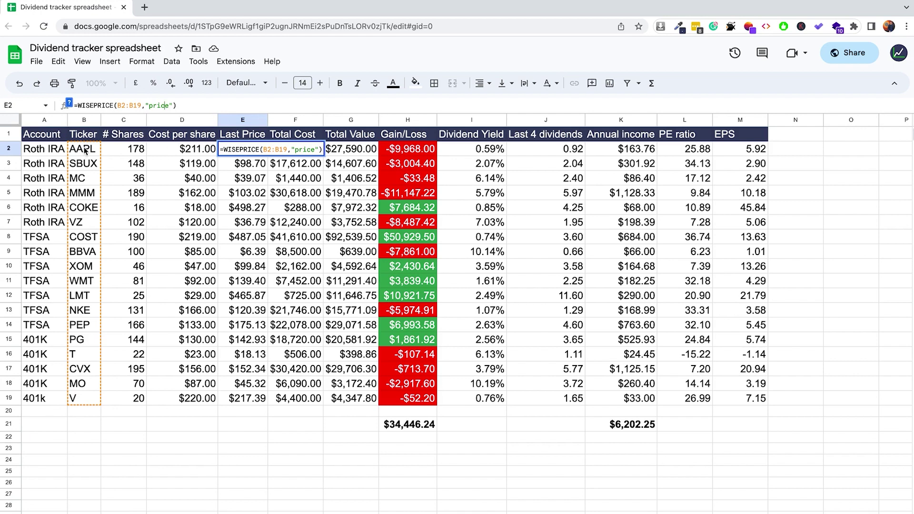
Trace the ticker range in column B and recheck the "price" parameter of the Last Price formula in E2, leaving the formula unchanged.
left_click_drag(85, 149, 82, 391)
left_click(262, 148)
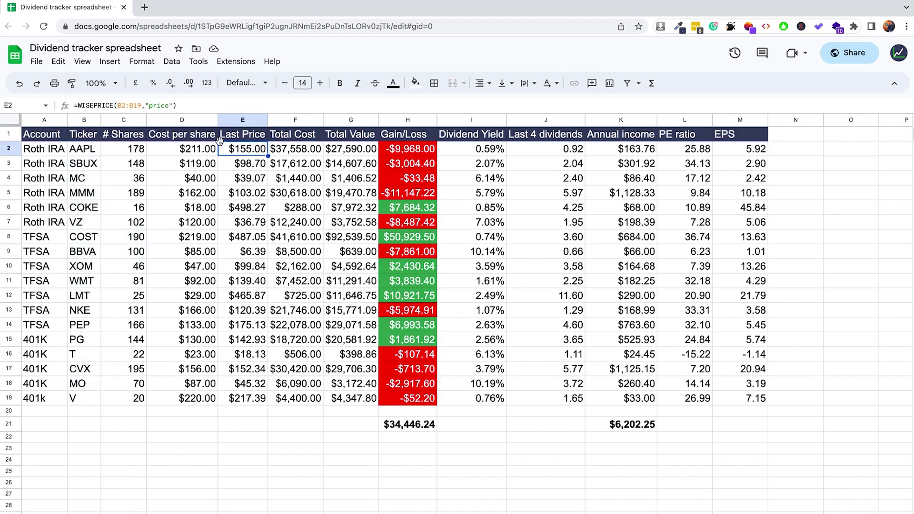
left_click(166, 105)
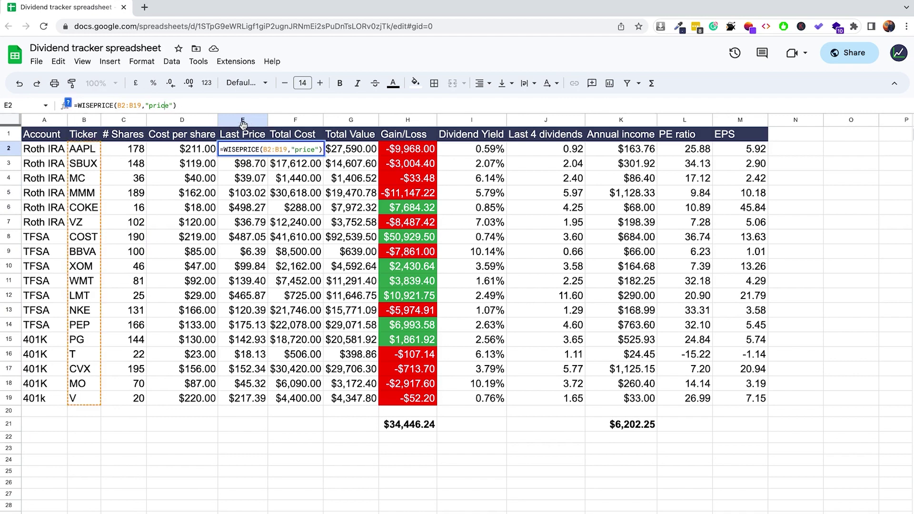
key("Return")
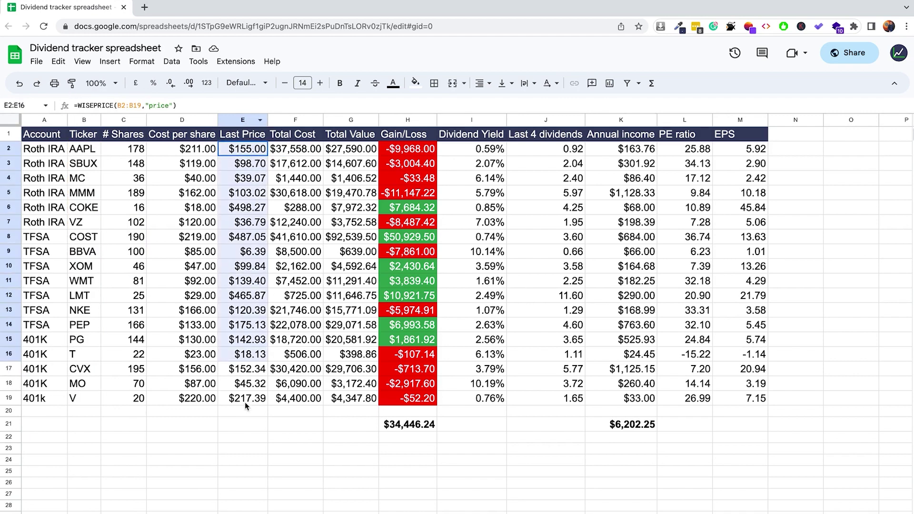
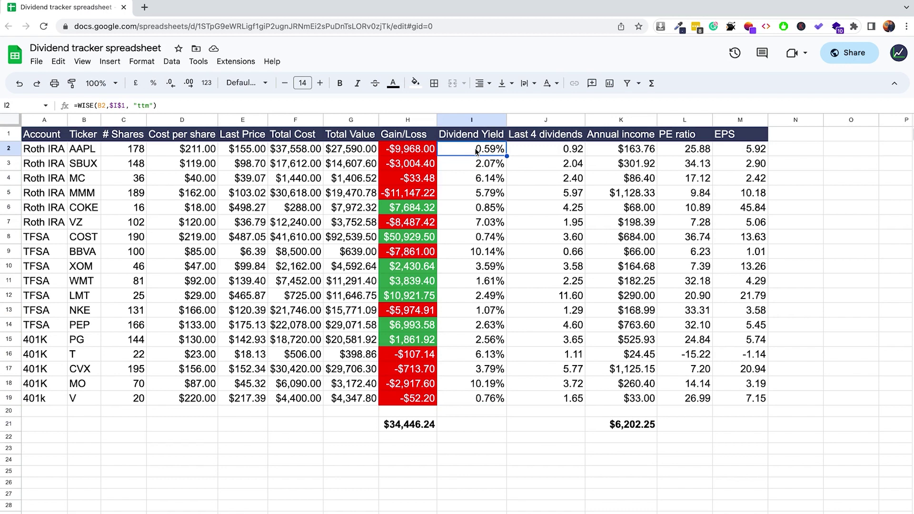
Examine the WISE formula in I2, including its $I$1 and "ttm" arguments, and highlight the Dividend Yield values in I2:I19.
left_click(110, 107)
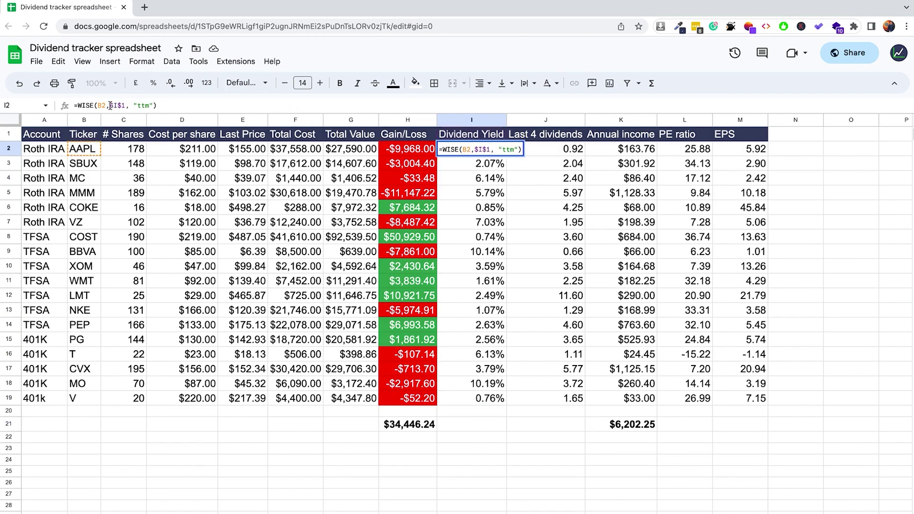
left_click(69, 102)
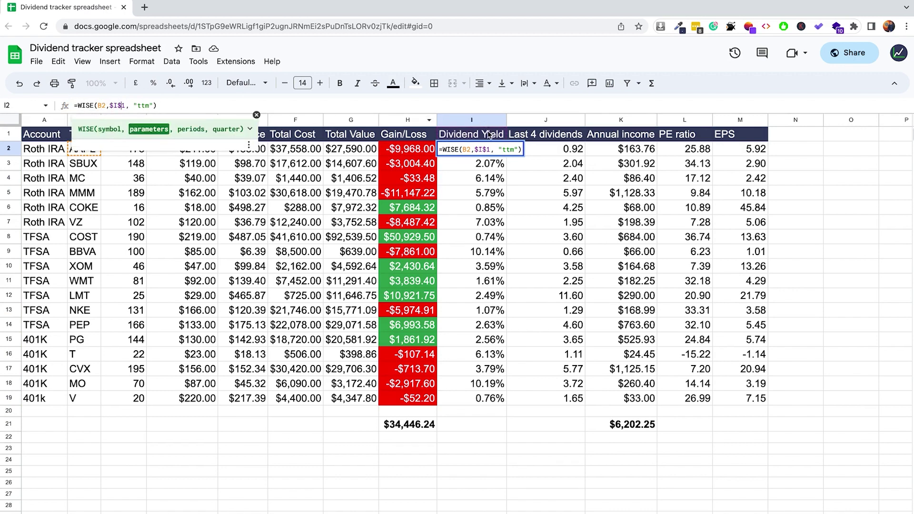
left_click(139, 105)
left_click(163, 106)
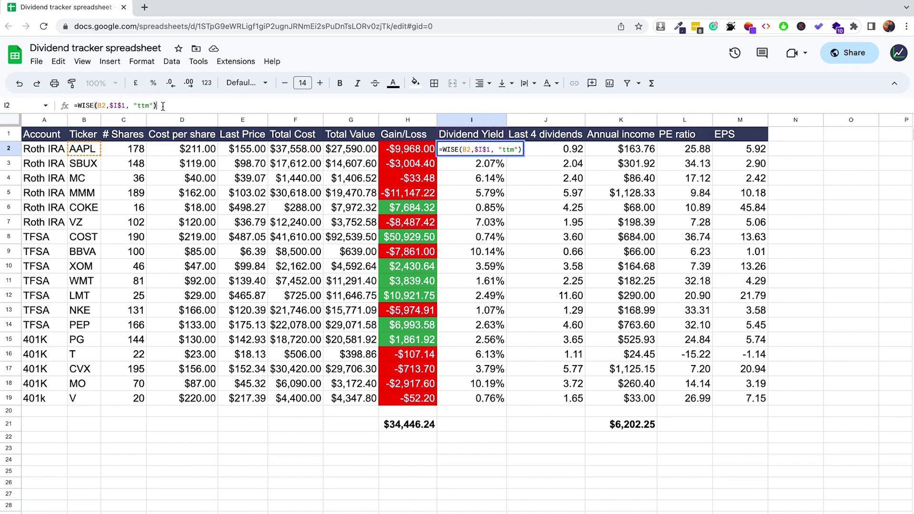
key("Return")
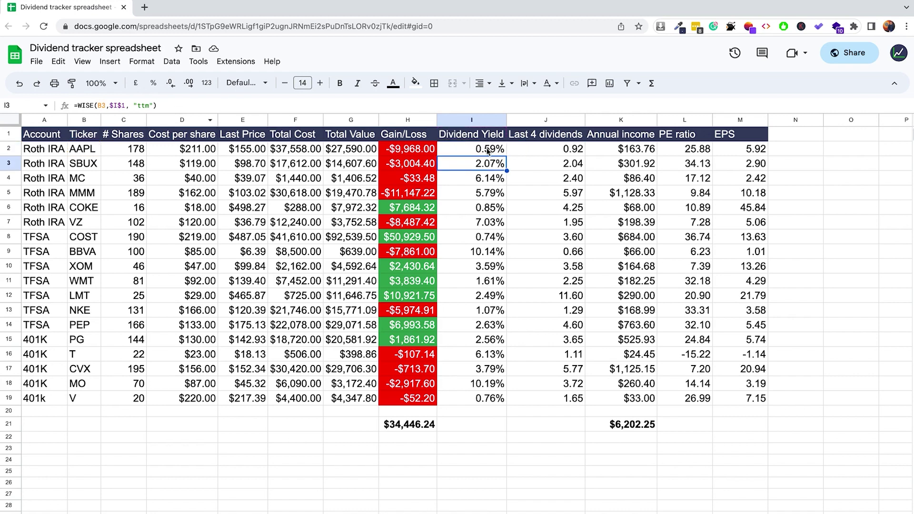
left_click_drag(481, 149, 480, 236)
left_click_drag(481, 306, 486, 400)
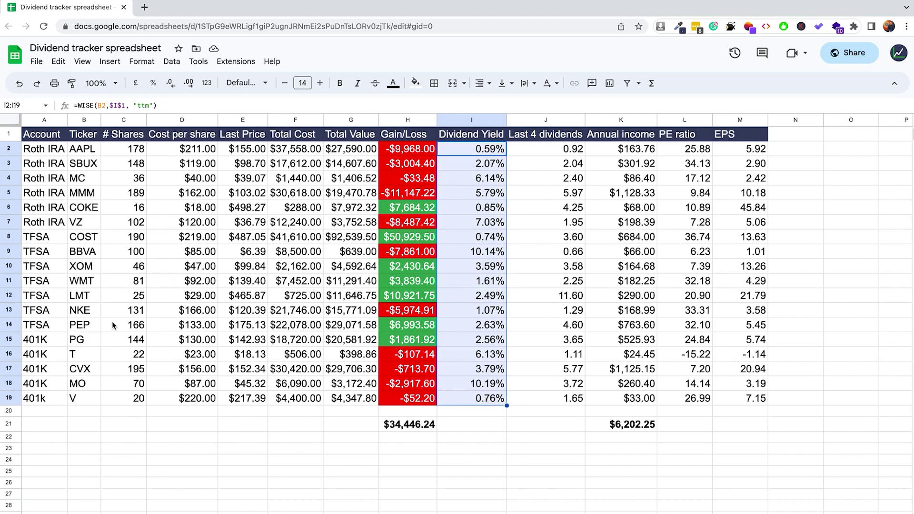
Replace the ticker in B19 with VOO and review the refreshed Last Price column.
left_click(86, 400)
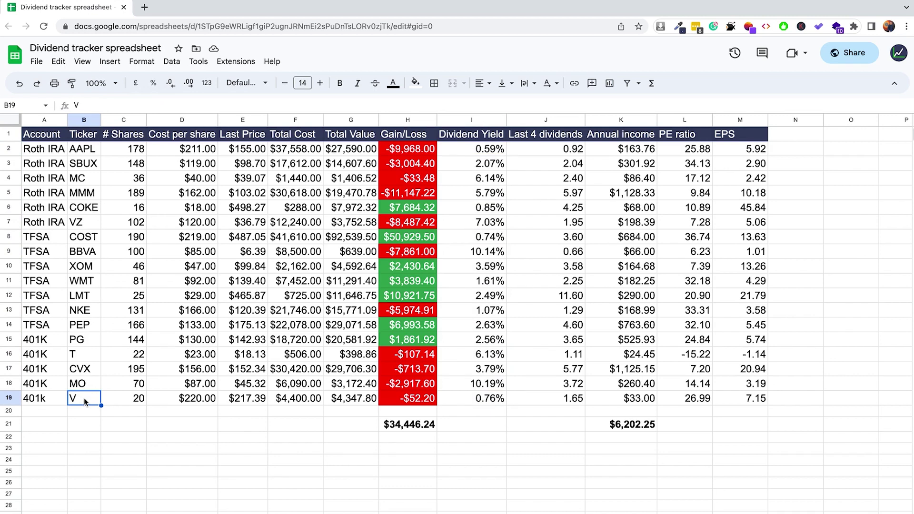
type("VOO")
key("Return")
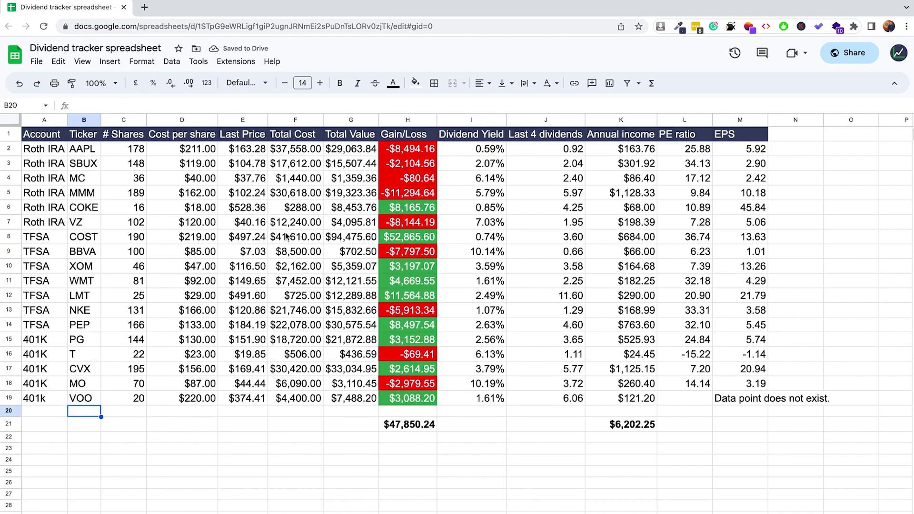
left_click_drag(247, 152, 247, 165)
left_click_drag(242, 274, 241, 381)
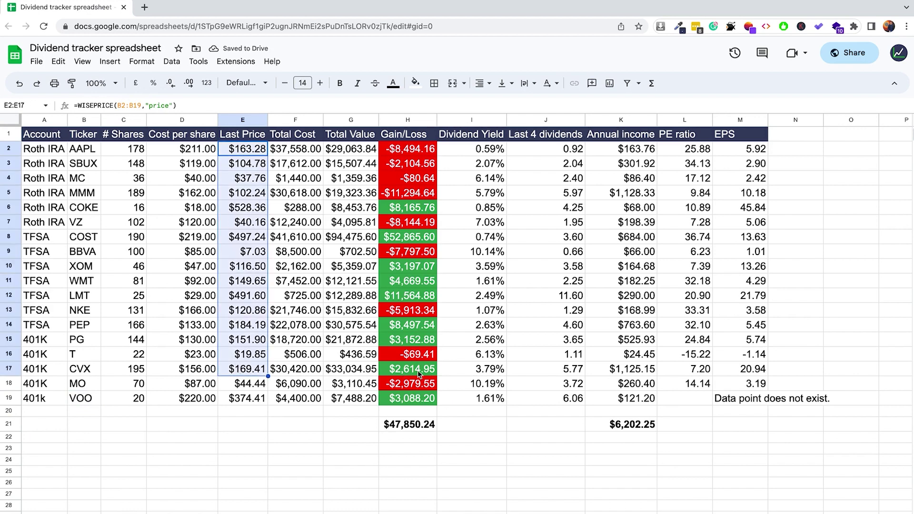
Examine the Last 4 dividends formula in J2, including its "dividend" argument and the "lq" to "lq-3" periods, leaving the formula unchanged.
left_click(488, 397)
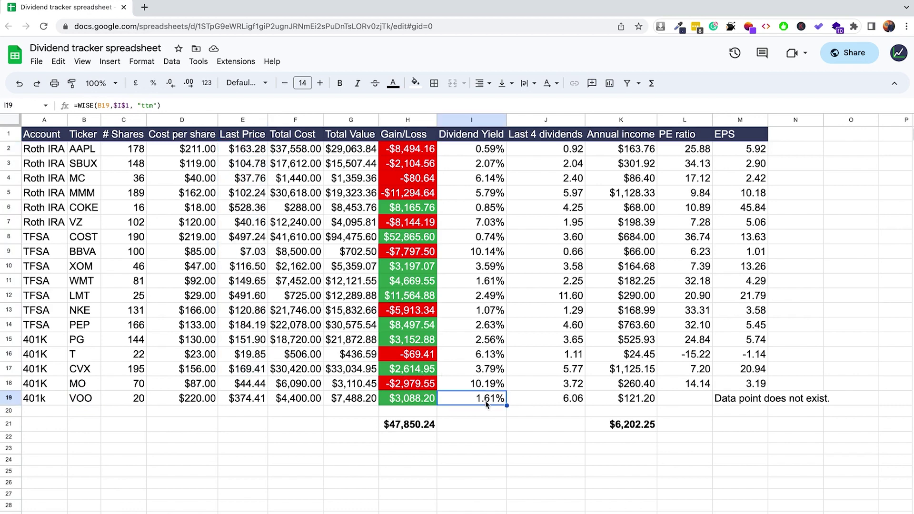
left_click(551, 150)
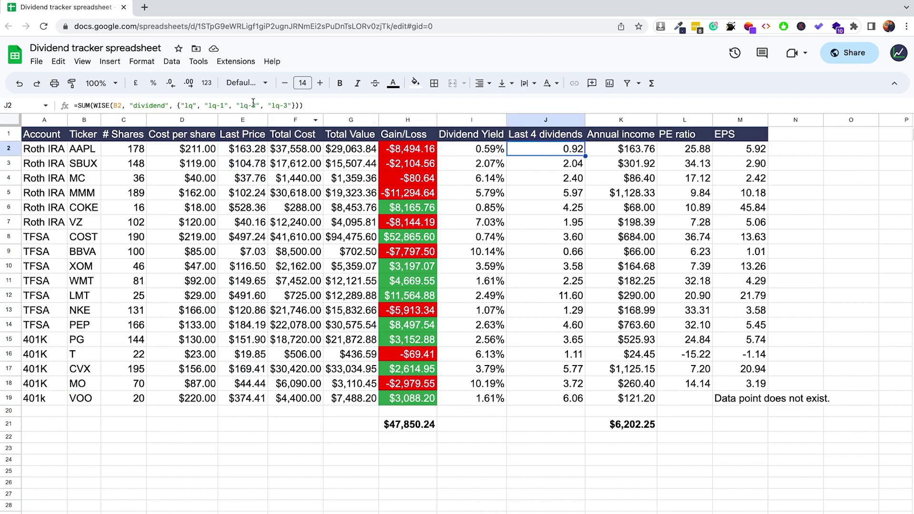
left_click(114, 105)
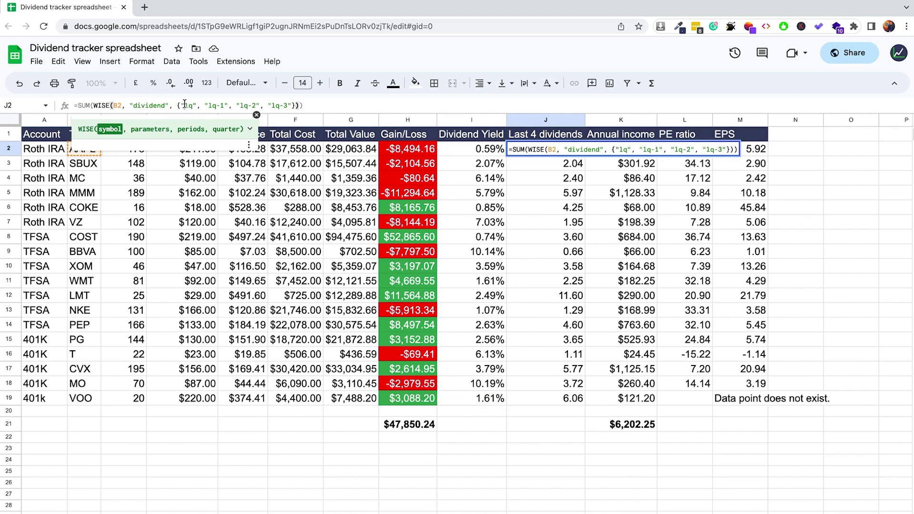
left_click_drag(184, 104, 259, 105)
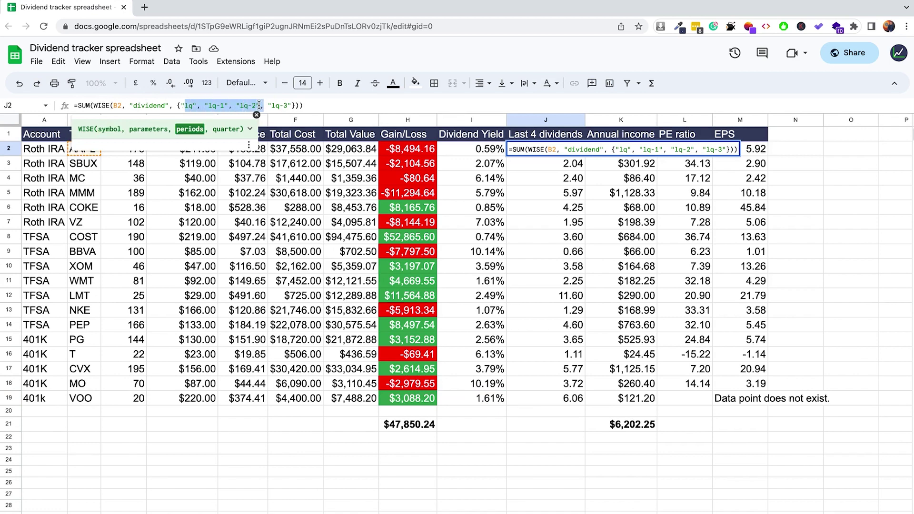
double_click(189, 105)
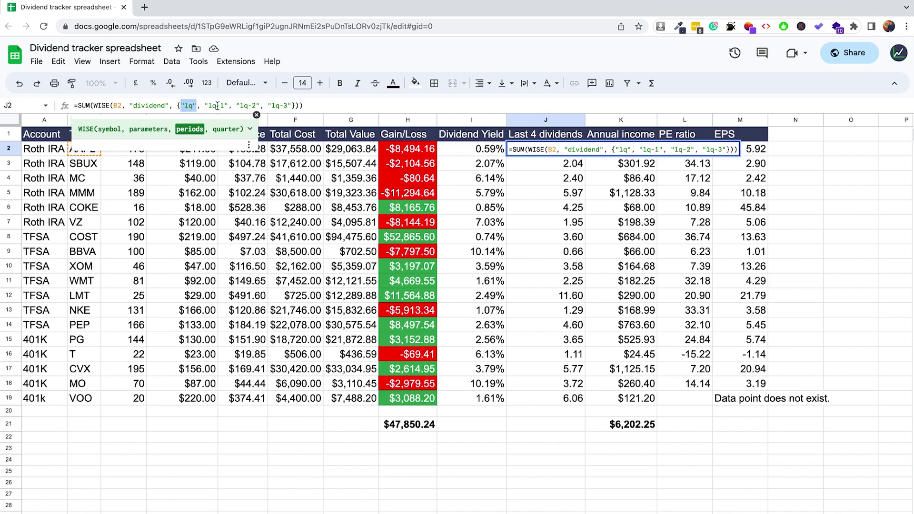
double_click(250, 105)
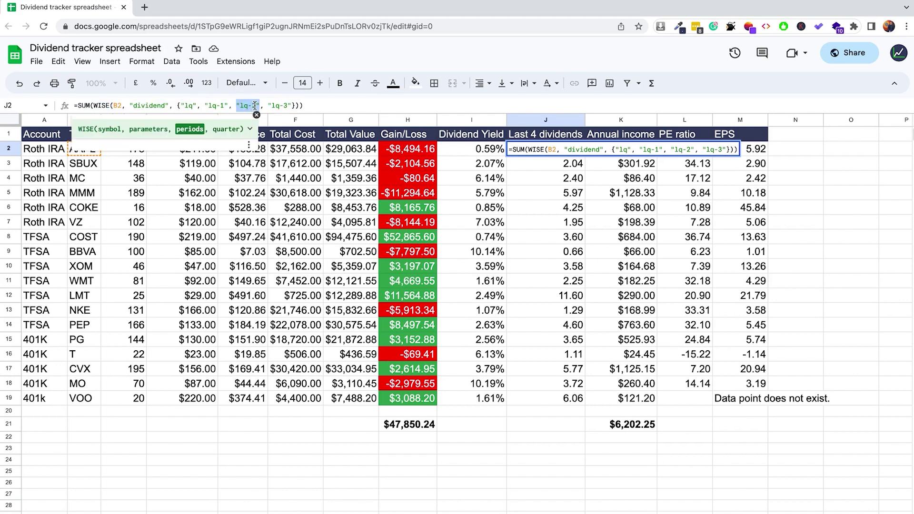
left_click(317, 105)
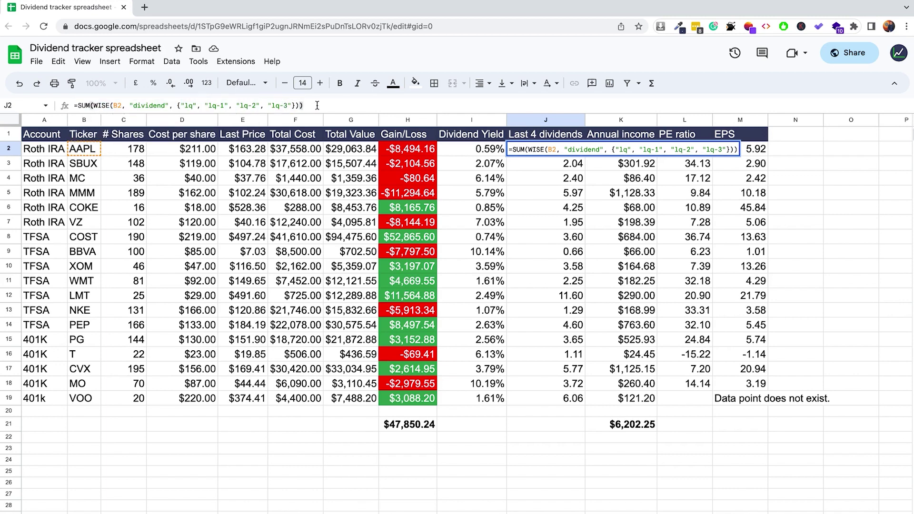
key("Return")
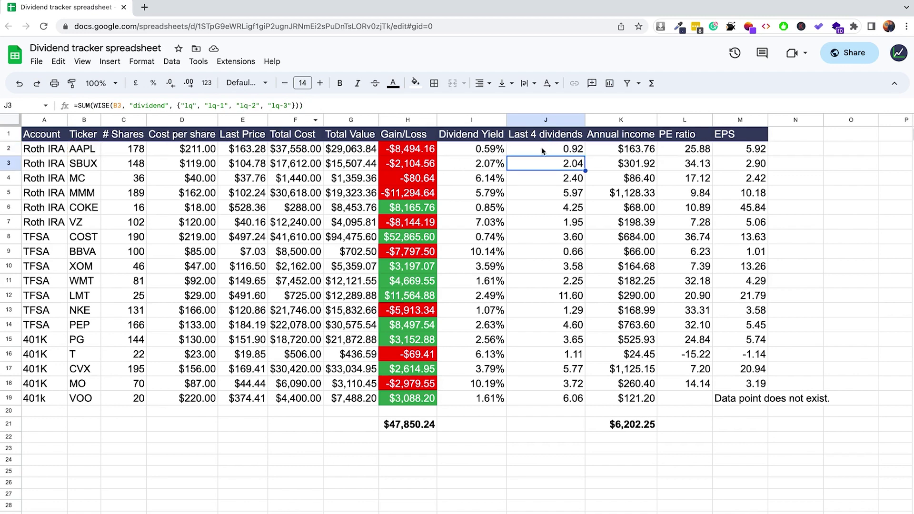
left_click(543, 148)
left_click(556, 171)
Examine the Annual income formula in K2, trace its J2 and C2 references, and highlight the Annual income values down to row 19.
left_click(633, 155)
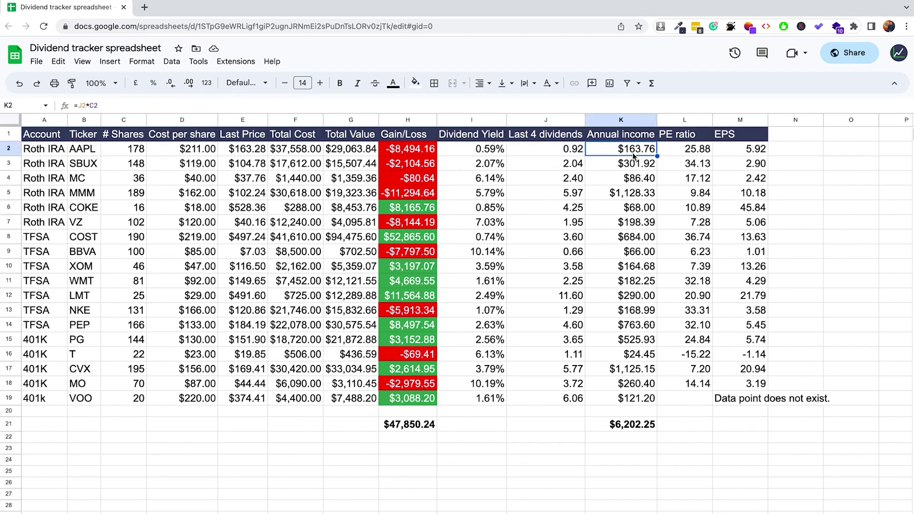
left_click(116, 105)
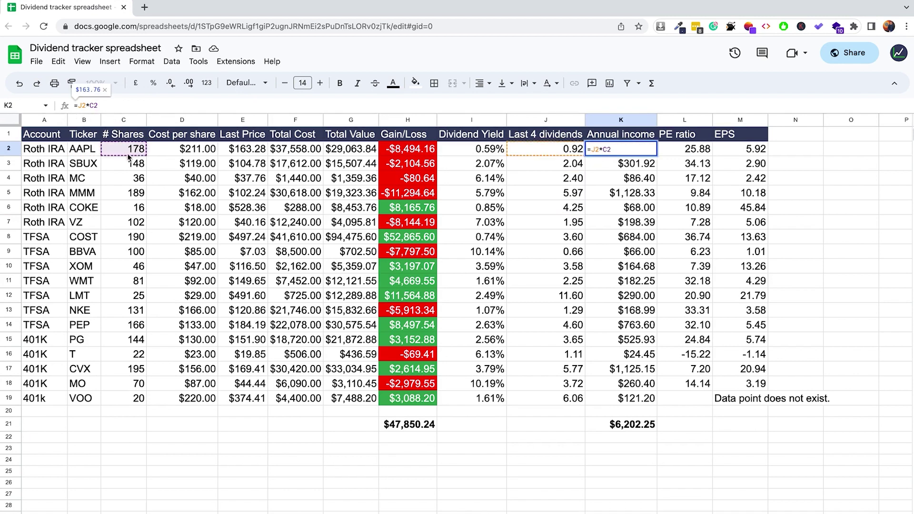
key("Return")
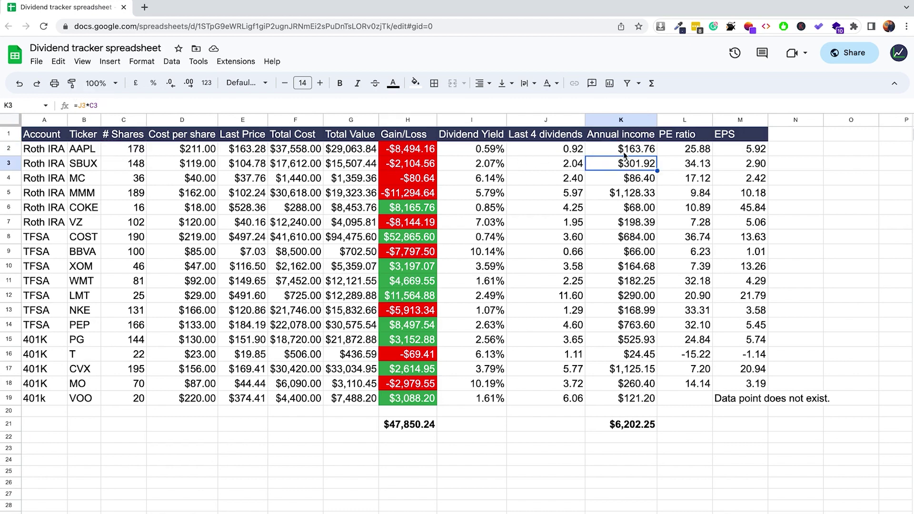
left_click_drag(637, 151, 648, 397)
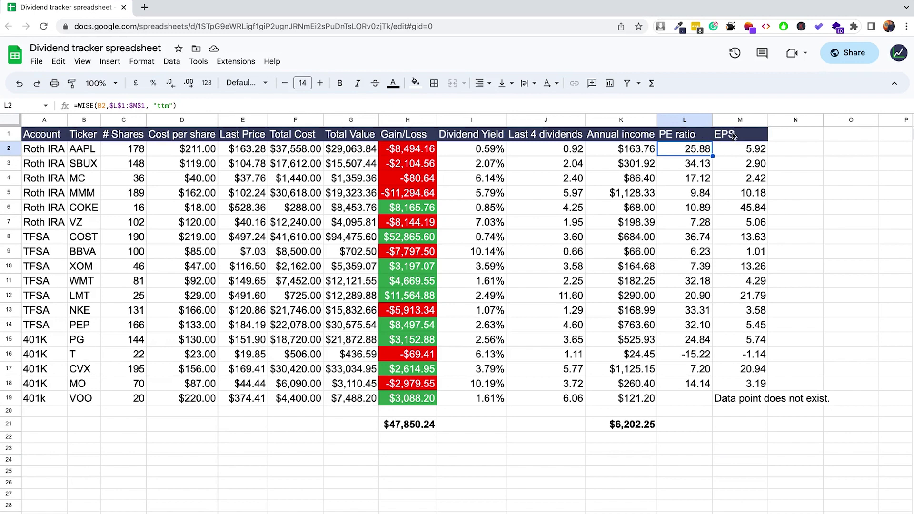
Inspect the PE ratio and EPS cells in row 2 and in the VOO row, including the WISE formula in L19.
key("Right")
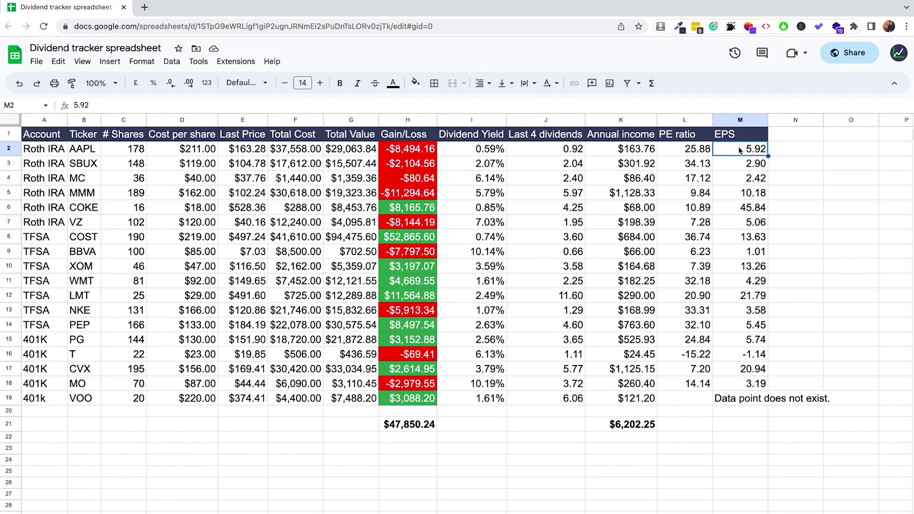
left_click(708, 150)
left_click(735, 399)
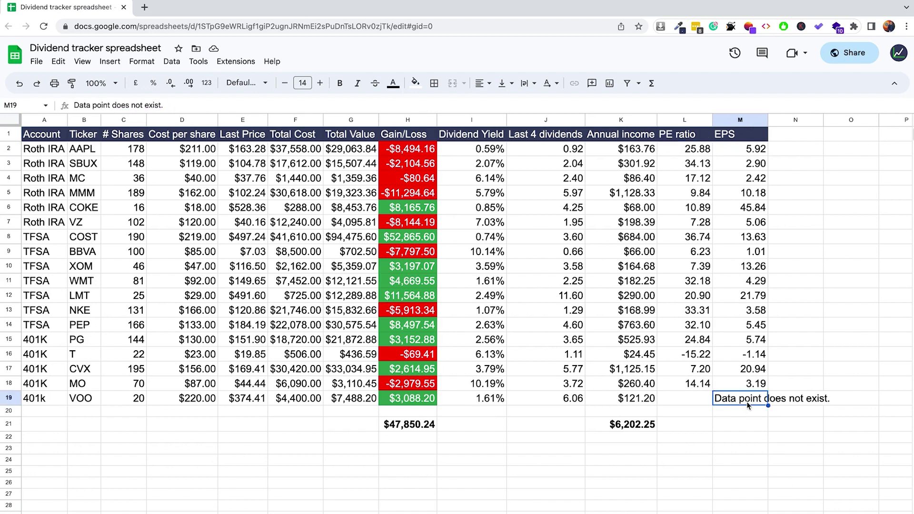
left_click(693, 400)
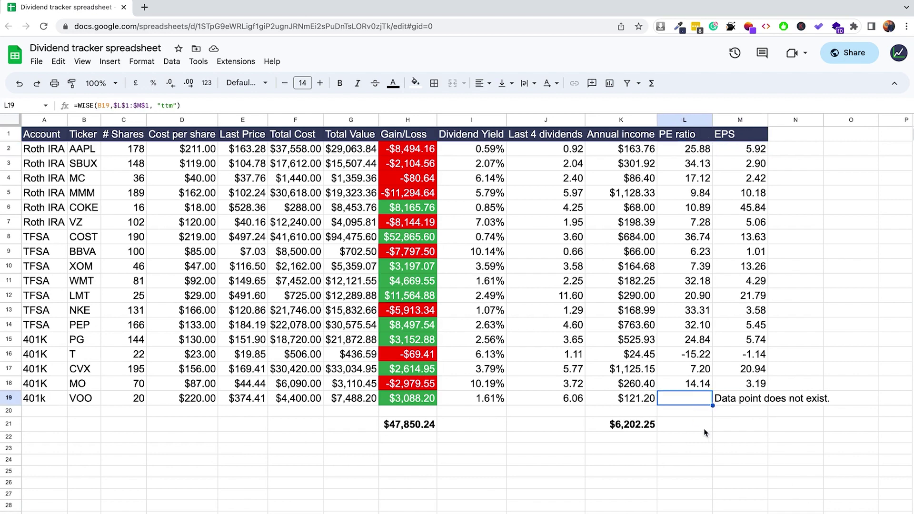
left_click(740, 402)
Select the empty header cell N1, open the Wisesheets add-on sidebar and show its WISE Function reference.
left_click(803, 138)
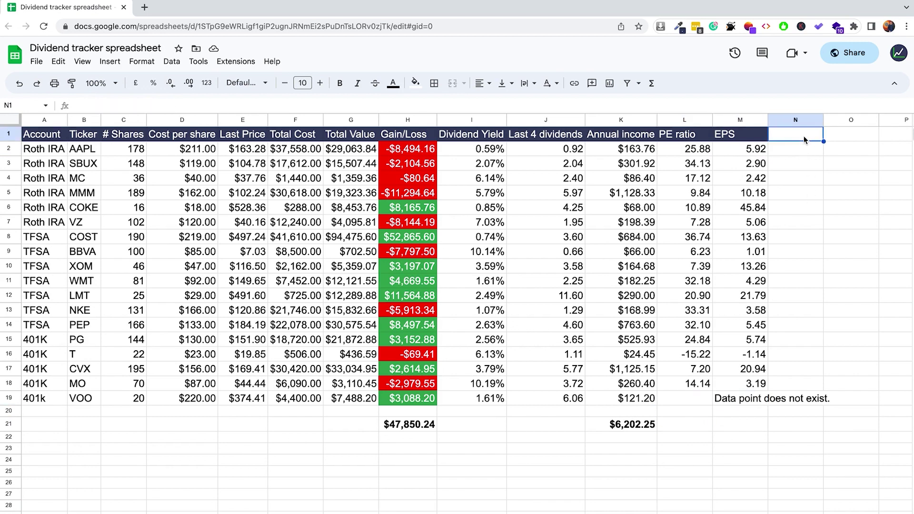
left_click(236, 61)
mouse_move(257, 166)
left_click(435, 175)
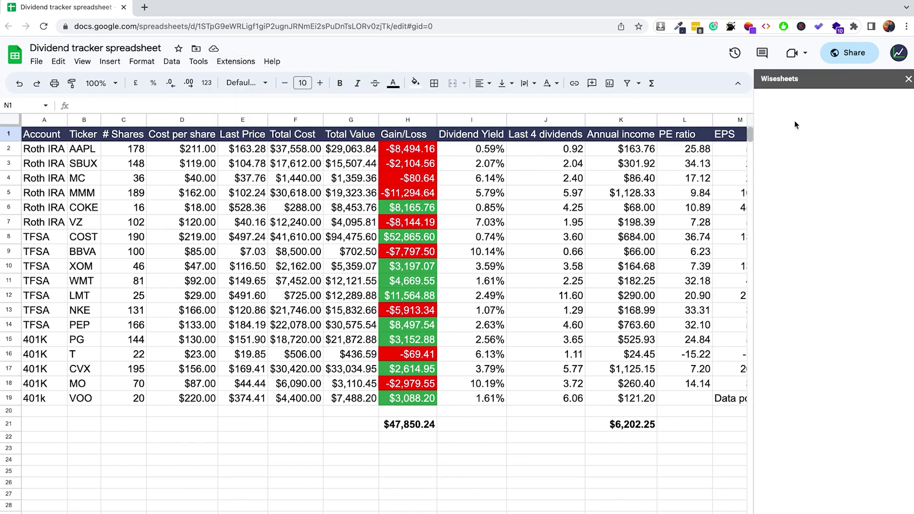
left_click(772, 107)
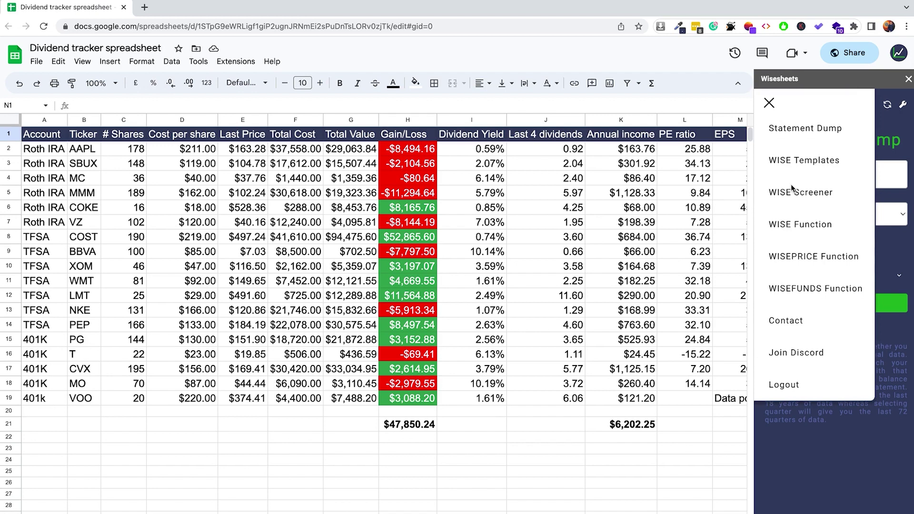
left_click(793, 224)
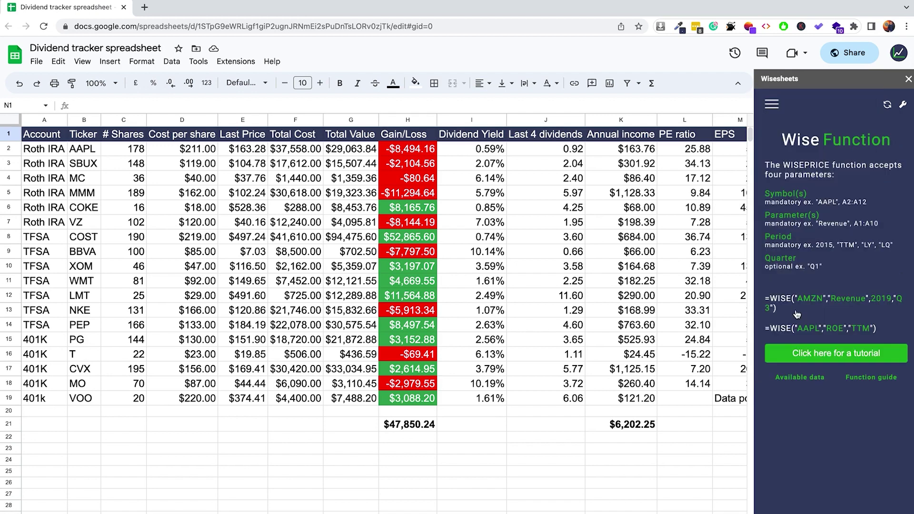
Open the Wisesheets available data page, survey its function categories, and examine the Income Statement items under WISE Function.
left_click(802, 378)
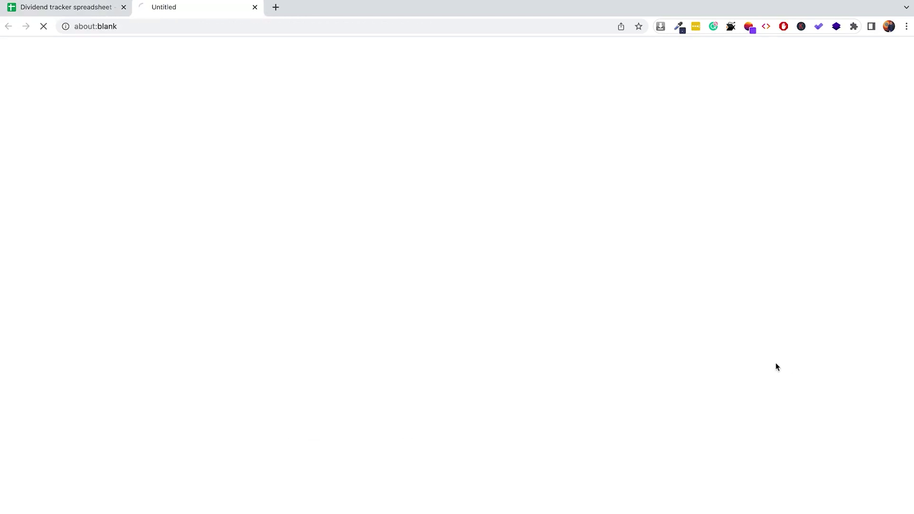
scroll(308, 242, "down", 1)
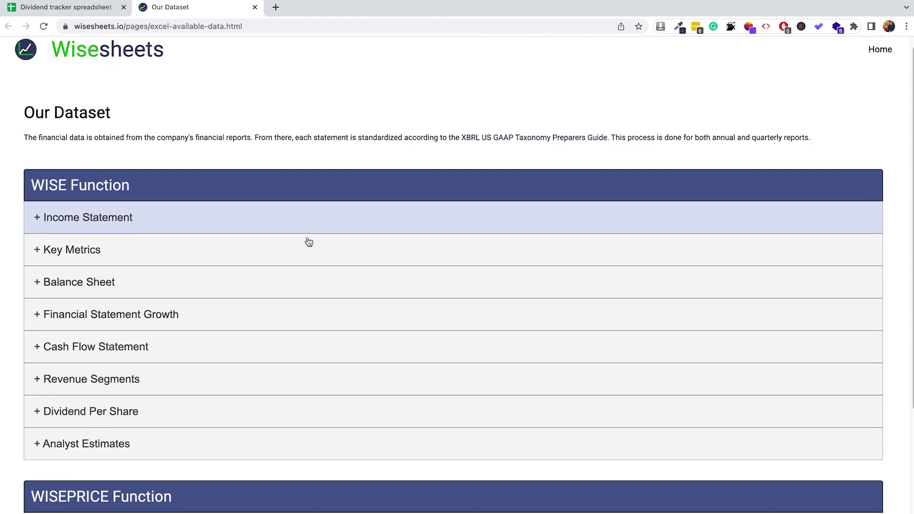
scroll(135, 169, "down", 2)
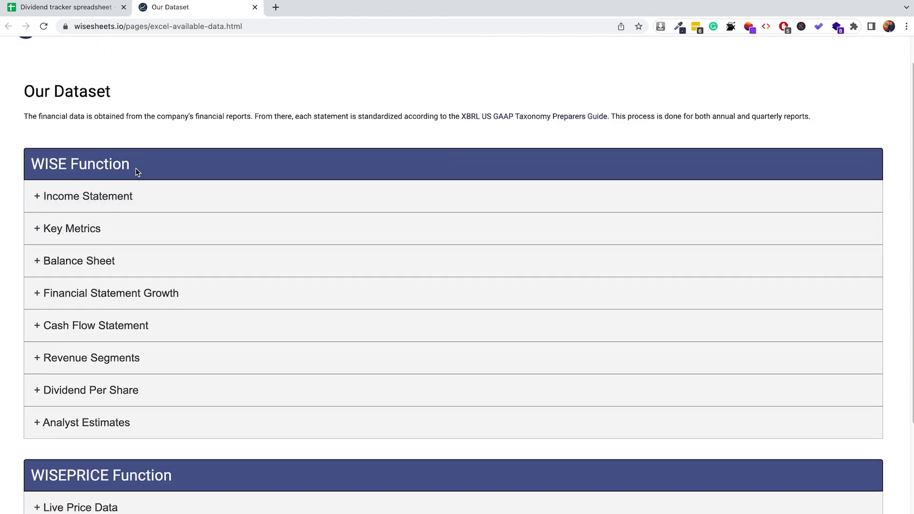
scroll(137, 173, "down", 7)
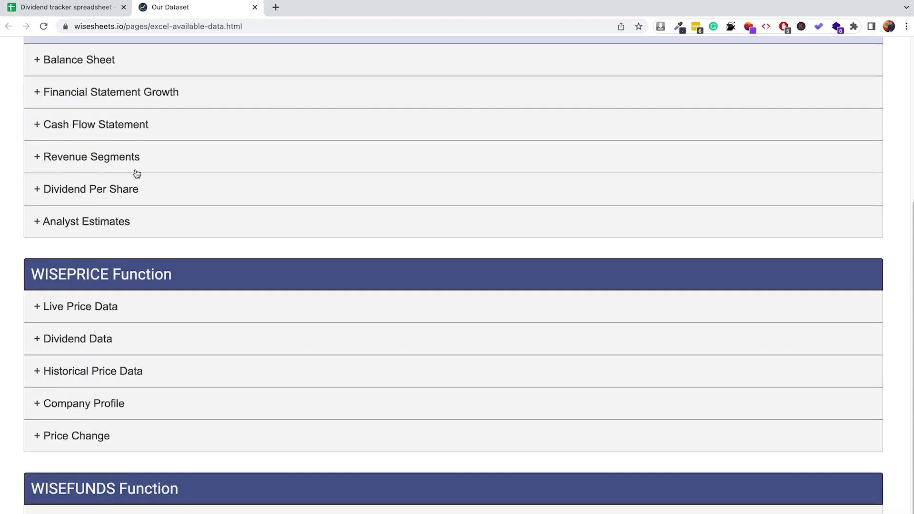
scroll(129, 190, "up", 8)
left_click(127, 194)
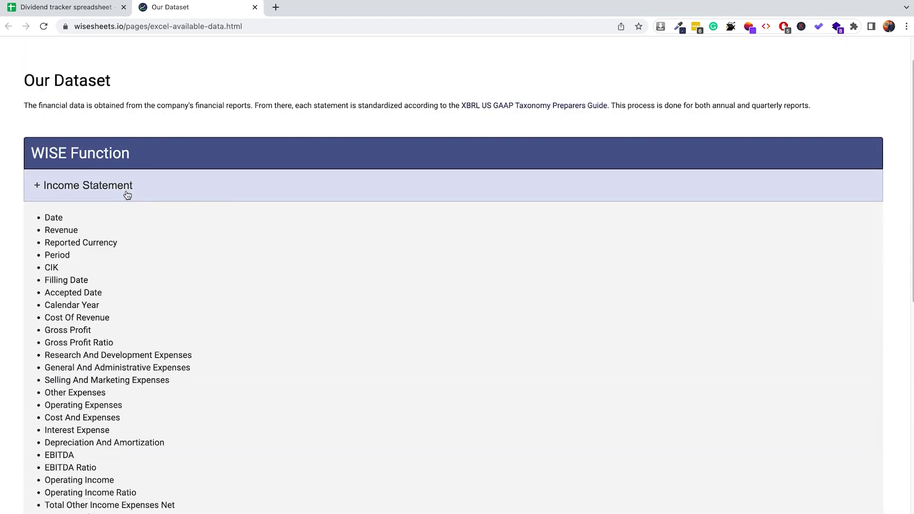
scroll(161, 232, "down", 7)
scroll(161, 233, "up", 8)
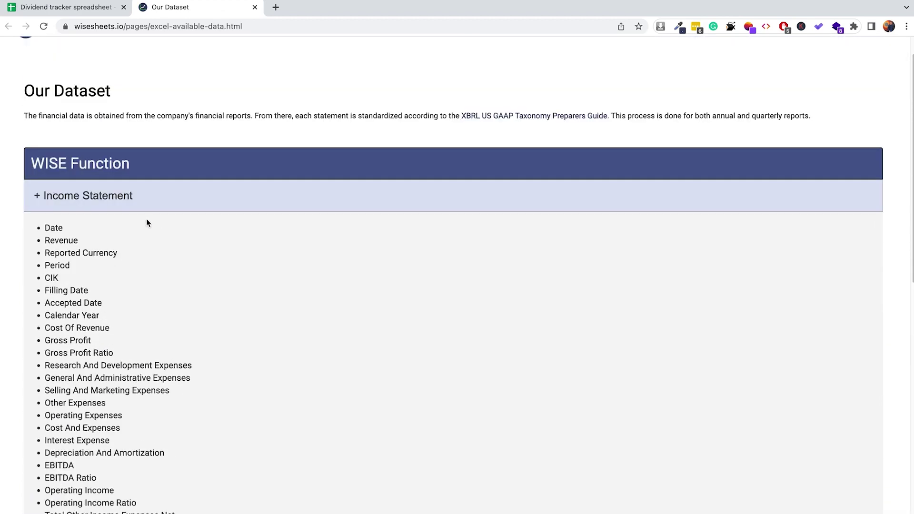
Collapse the Income Statement list, examine the Key Metrics items available to the WISE function, and collapse that list too.
left_click(133, 206)
scroll(157, 190, "down", 4)
left_click(169, 145)
scroll(152, 191, "down", 2)
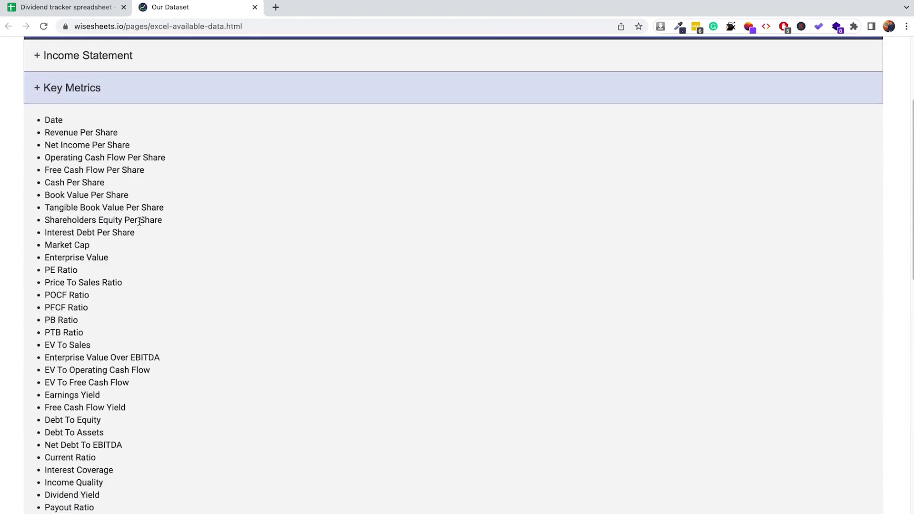
scroll(143, 190, "up", 1)
left_click(136, 135)
Return to the dividend tracker spreadsheet and review the symbol, parameter, period and quarter arguments in the WISE Function reference.
left_click(79, 10)
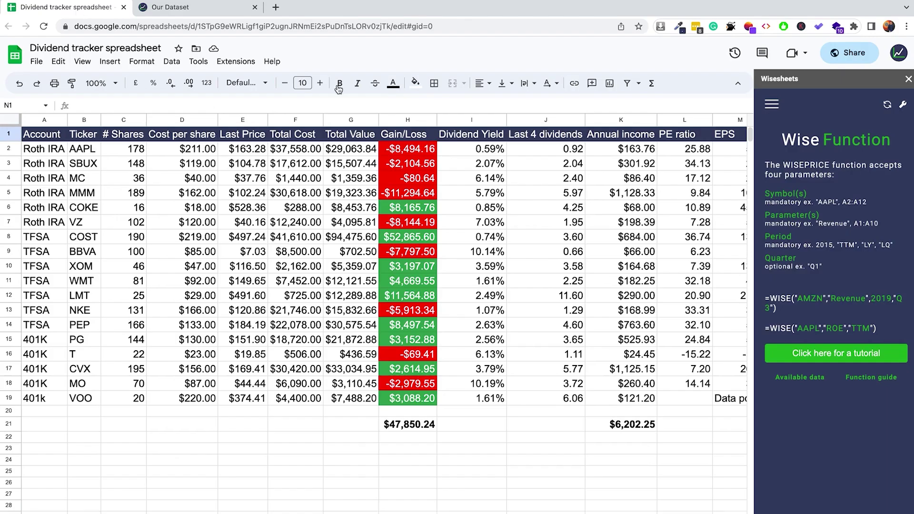
left_click_drag(780, 160, 835, 262)
left_click(842, 281)
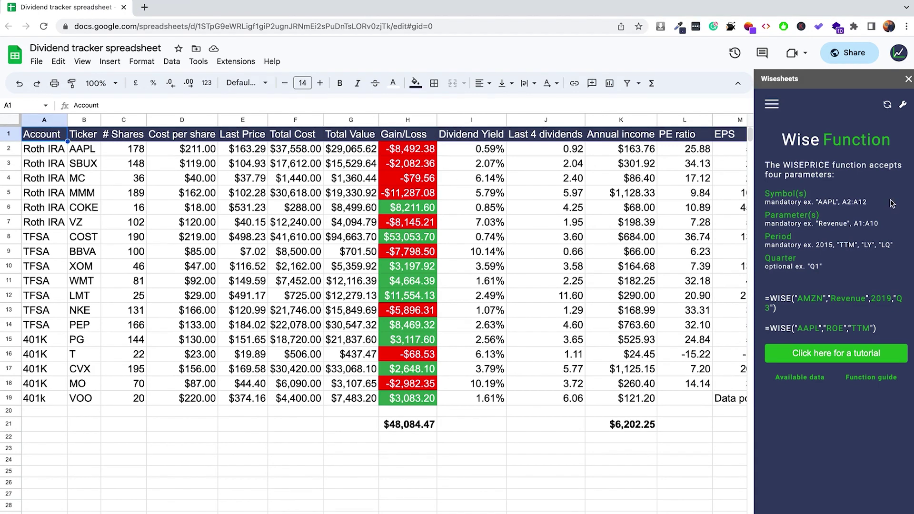
left_click(887, 109)
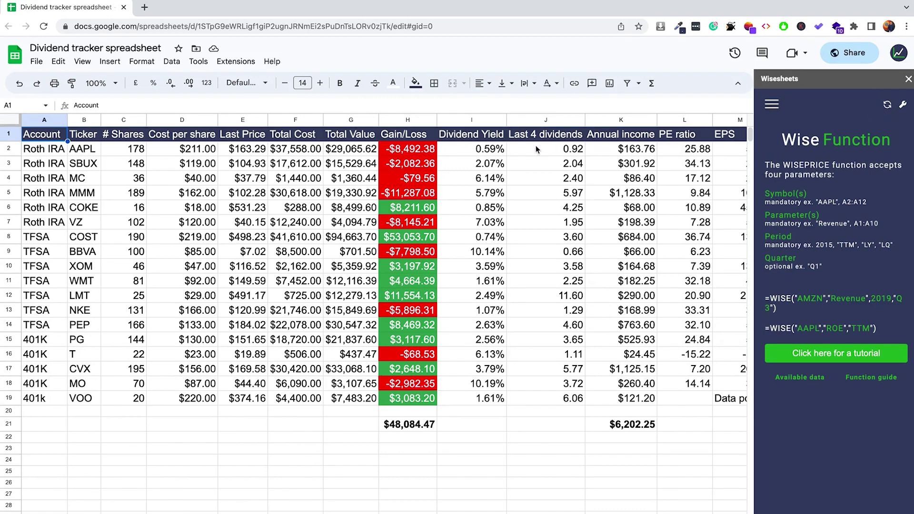
Recheck the formulas in the Last Price, Dividend Yield and Last 4 dividends columns, highlighting the prices in E2:E19.
left_click(248, 151)
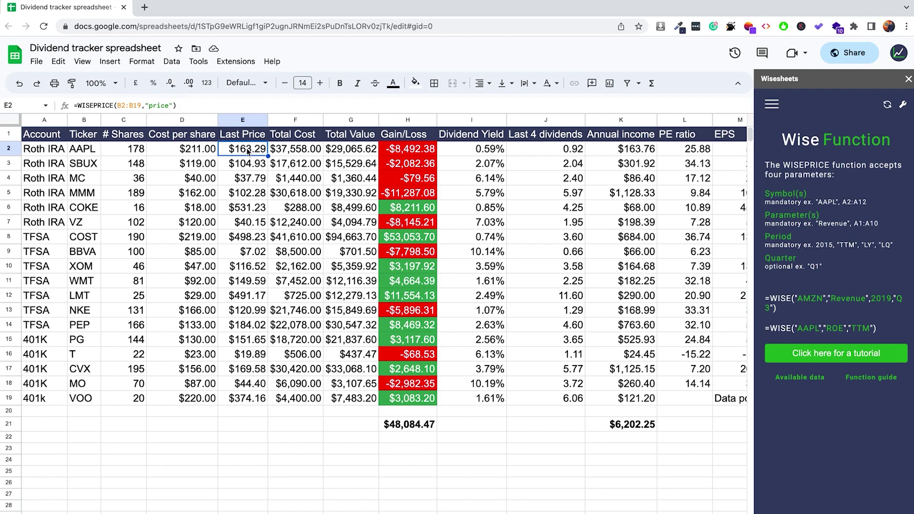
left_click_drag(248, 150, 253, 400)
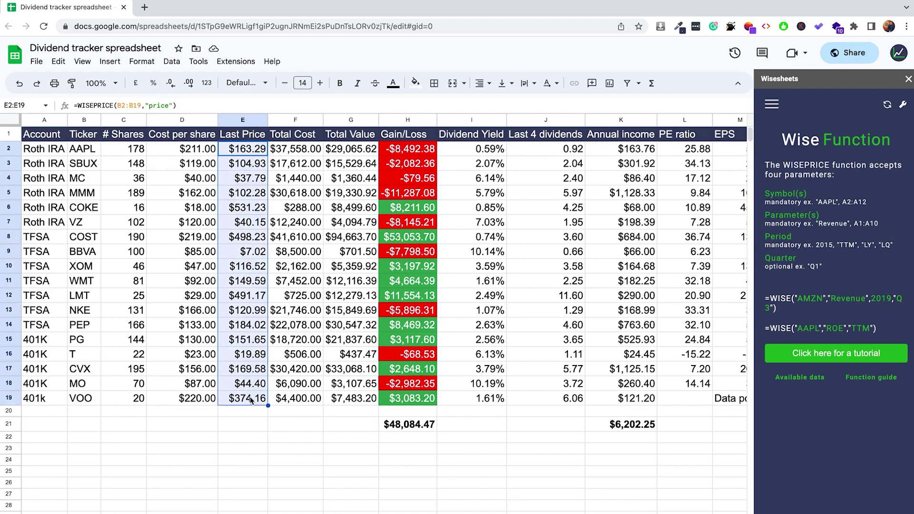
left_click(454, 151)
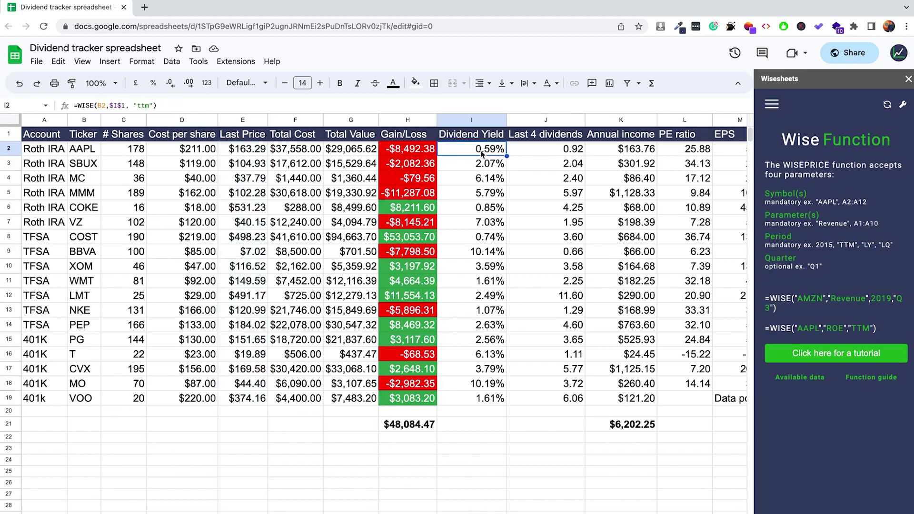
left_click(481, 184)
left_click(484, 225)
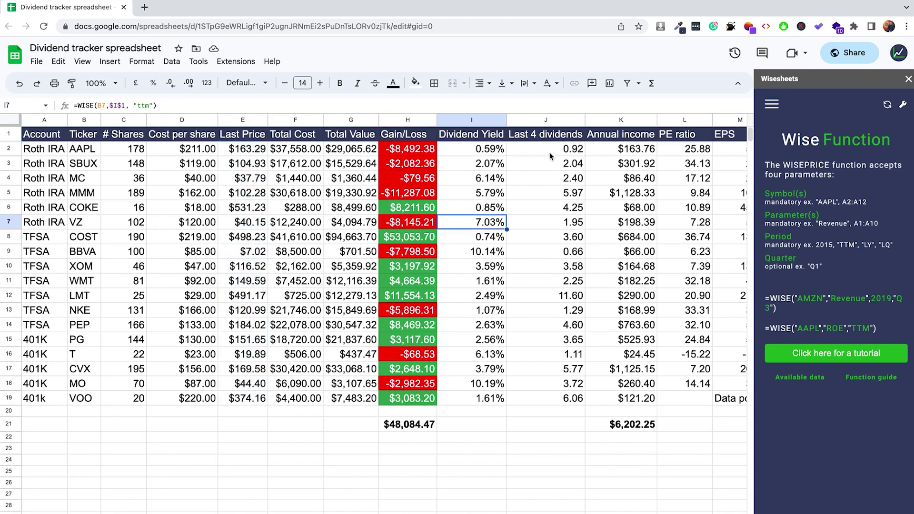
left_click(550, 151)
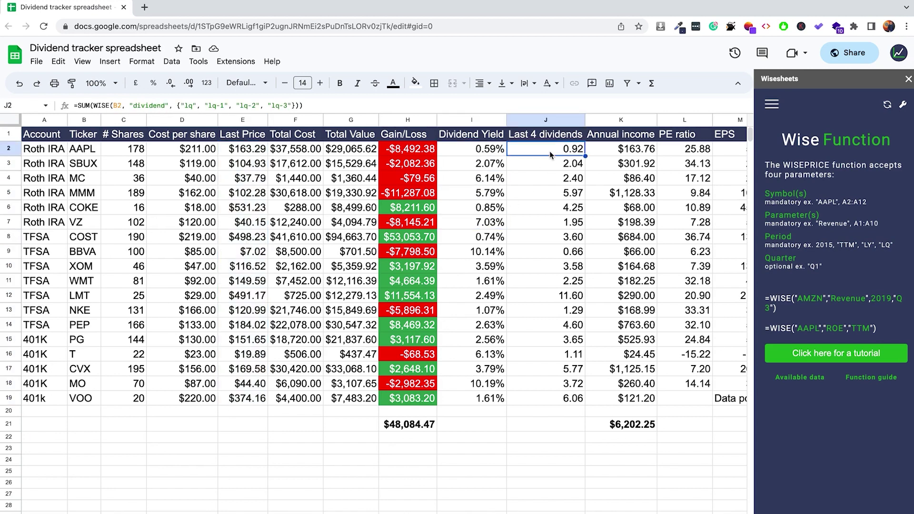
left_click(550, 165)
left_click(562, 227)
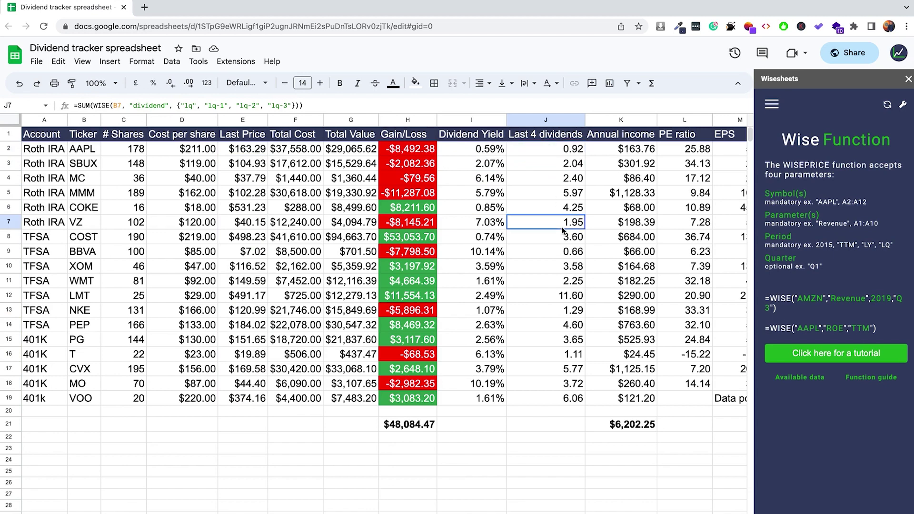
Check the dividend SUM formulas in several more rows of the Last 4 dividends column, then return to the Dividend Yield column.
left_click(571, 281)
left_click(569, 310)
left_click(569, 355)
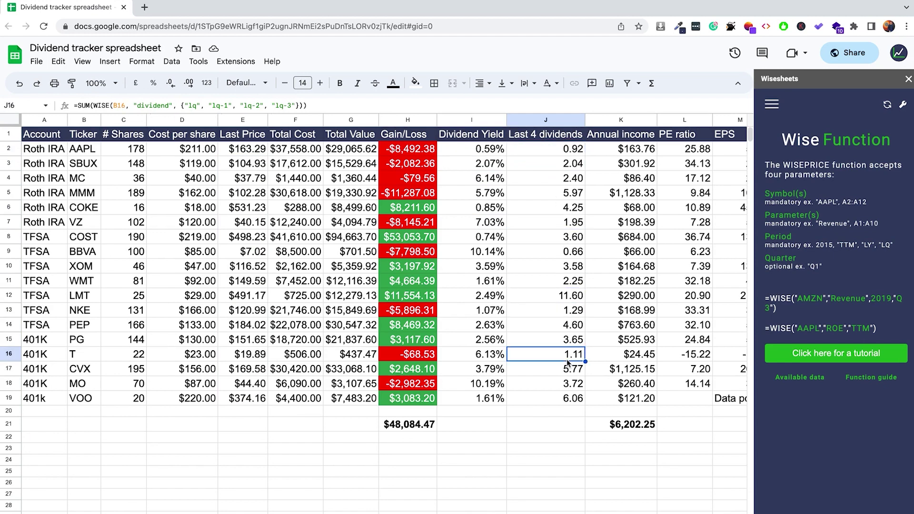
left_click(574, 388)
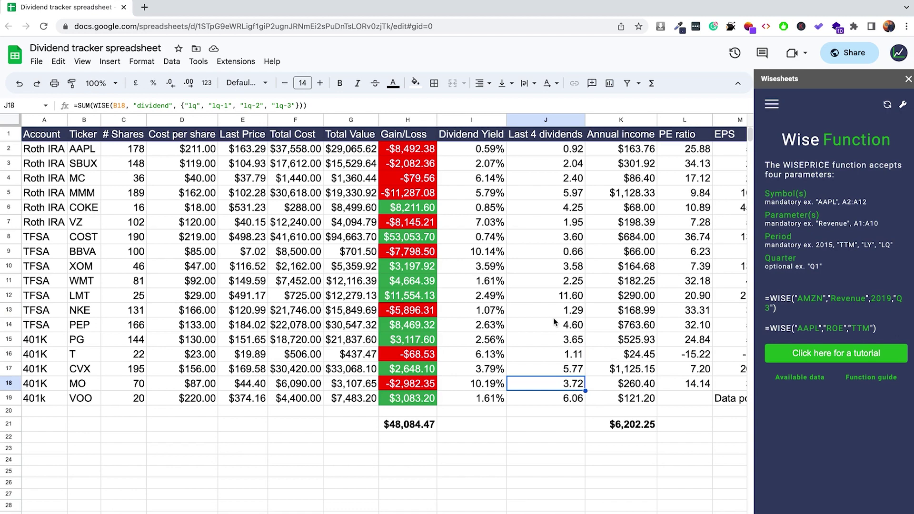
left_click(490, 178)
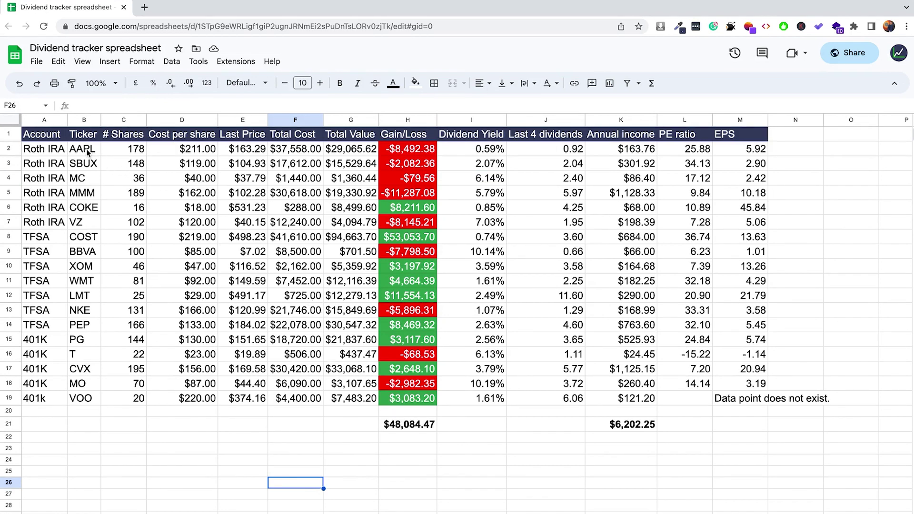
Insert a column chart from B1:H9, enlarge it, move it to just below row 2 and close its editor.
left_click_drag(85, 135, 415, 249)
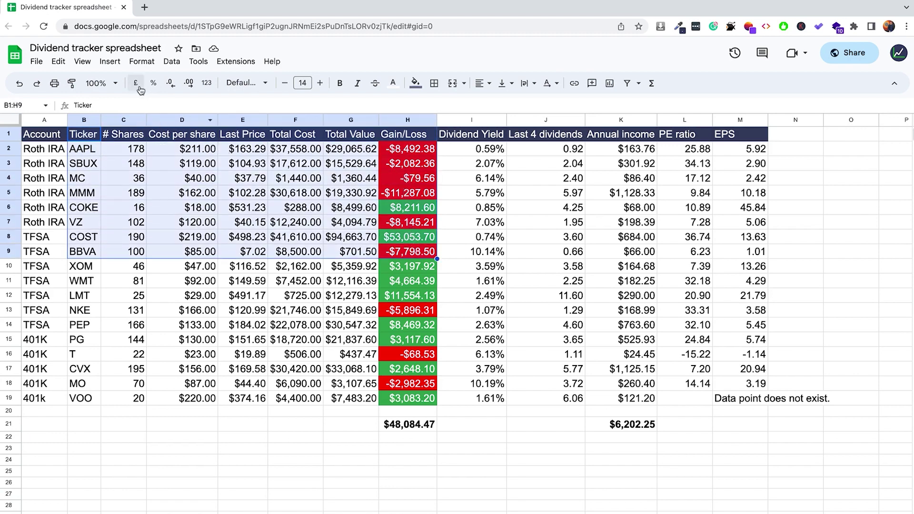
left_click(109, 61)
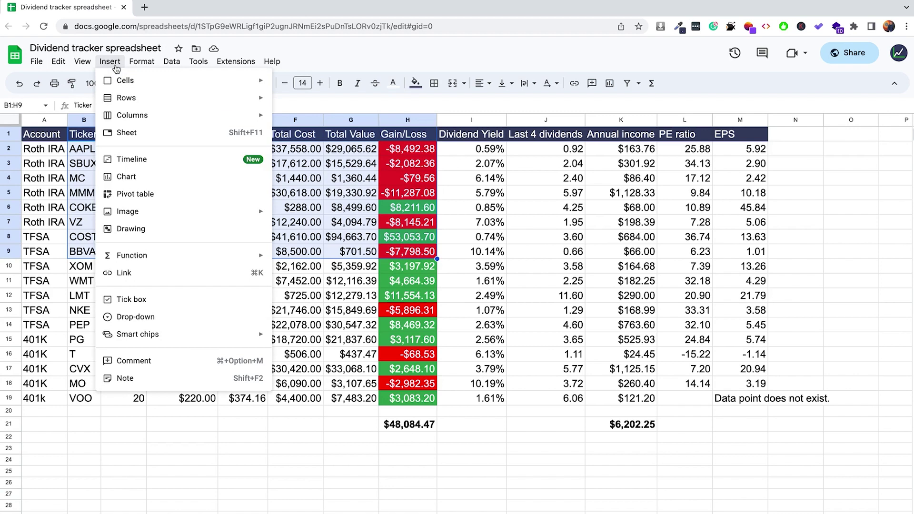
left_click(133, 179)
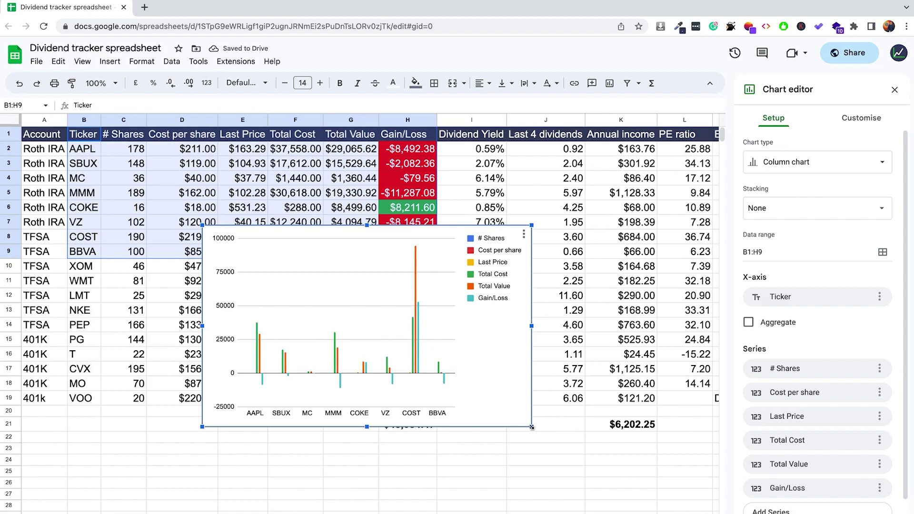
left_click_drag(531, 426, 657, 491)
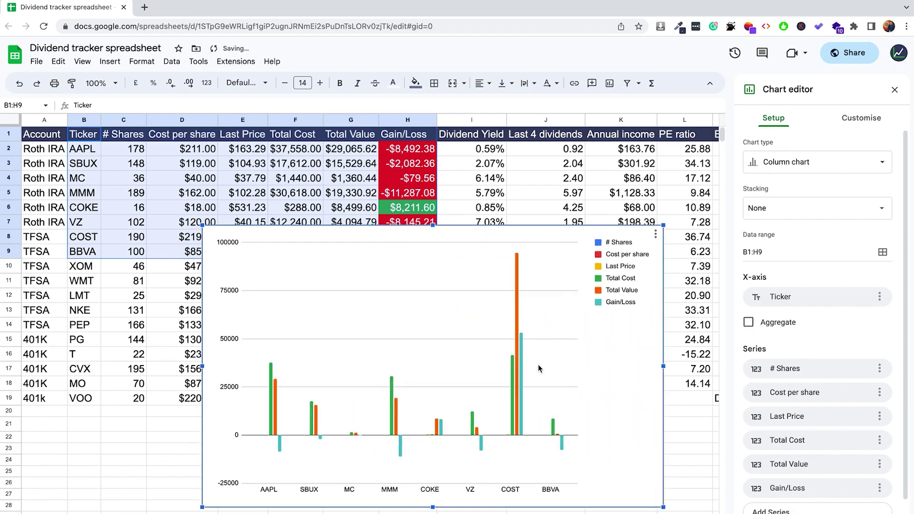
left_click_drag(563, 239, 508, 168)
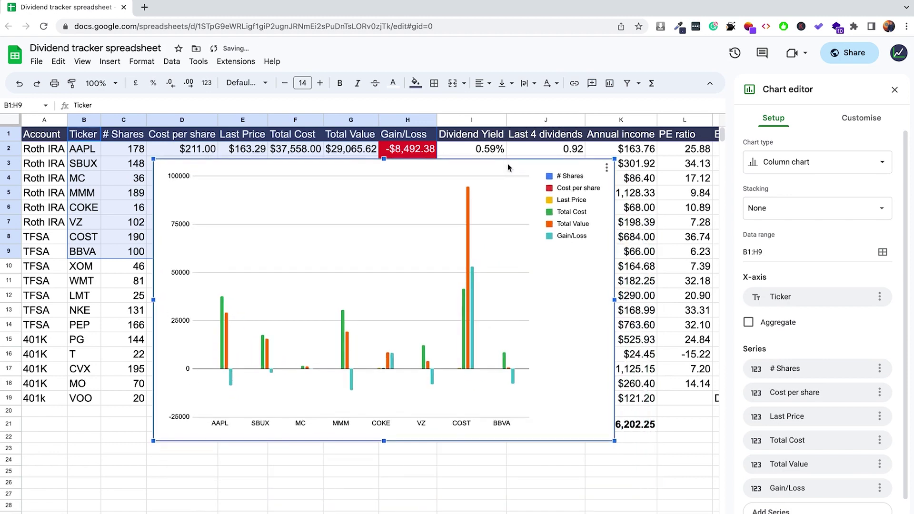
left_click(894, 90)
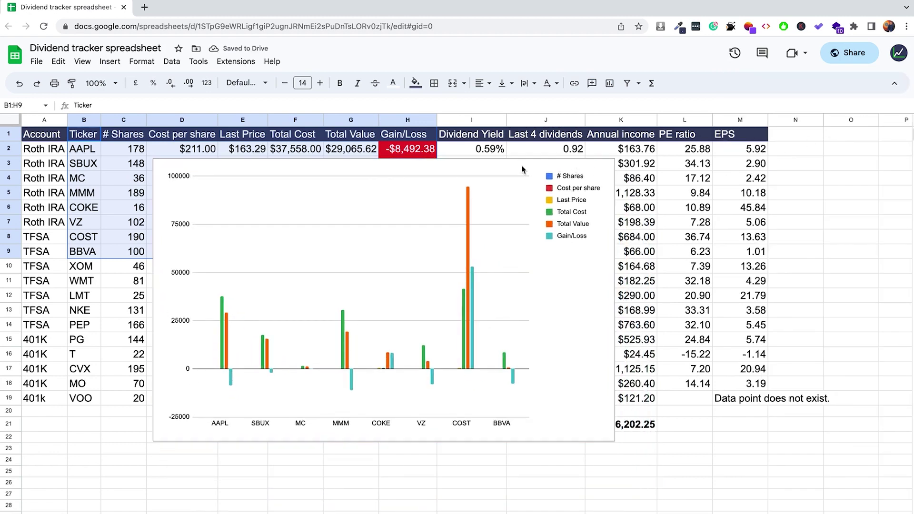
Reposition the column chart over the tracker table and delete it.
left_click(588, 242)
left_click_drag(579, 337, 542, 347)
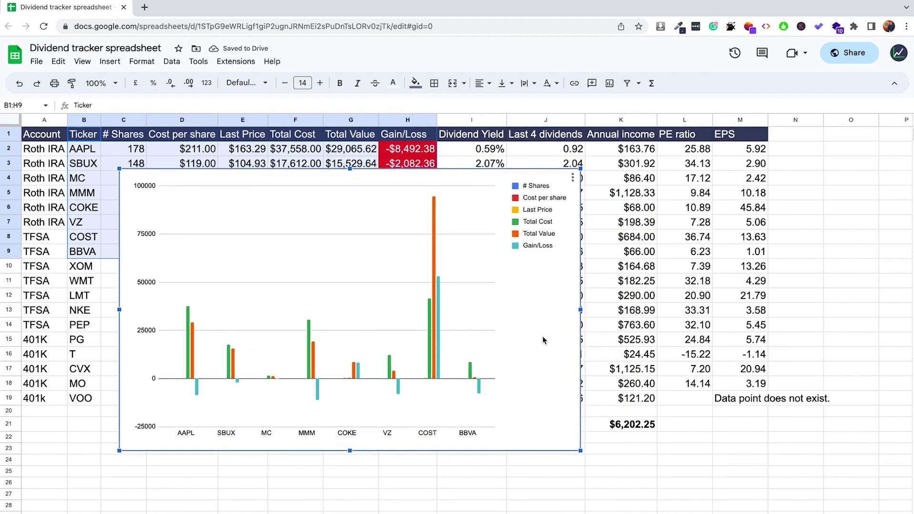
left_click_drag(493, 179, 524, 180)
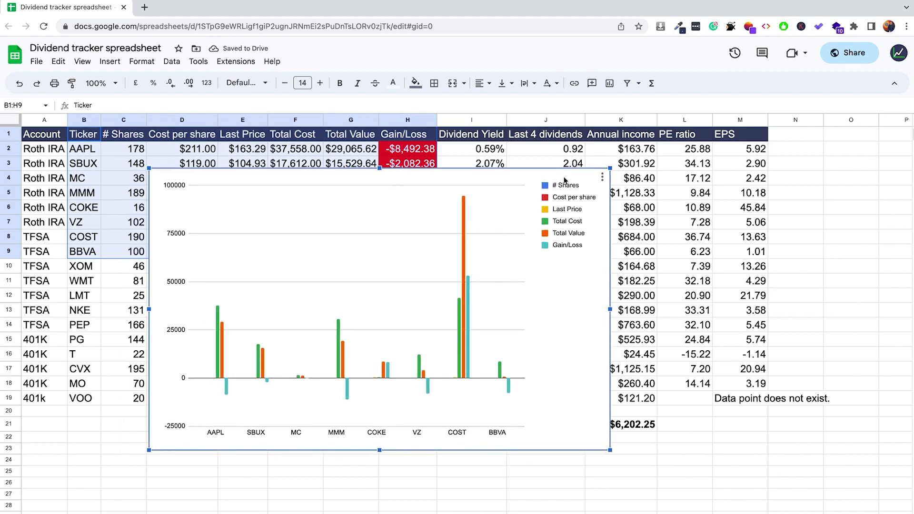
key("Delete")
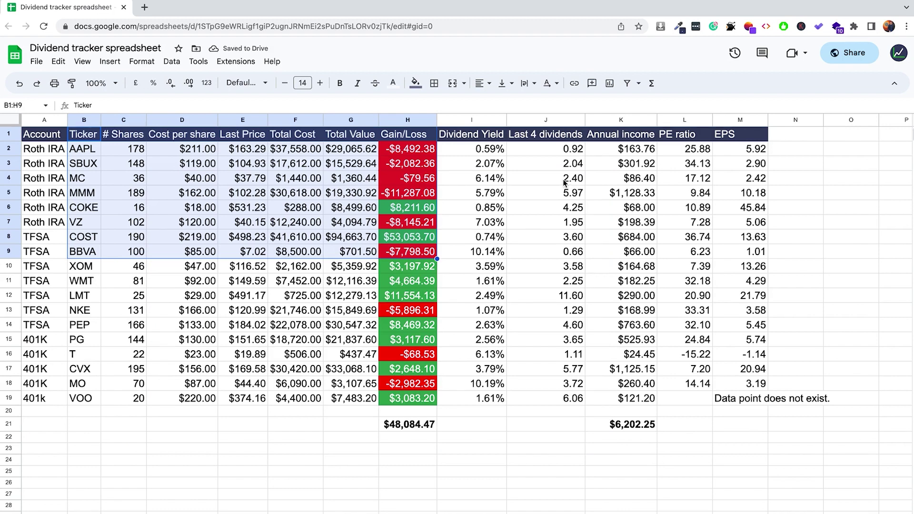
Copy the Dividend Yield to EPS columns (I1:M18) to B1 of a new sheet and clear the data below the headers.
left_click(517, 224)
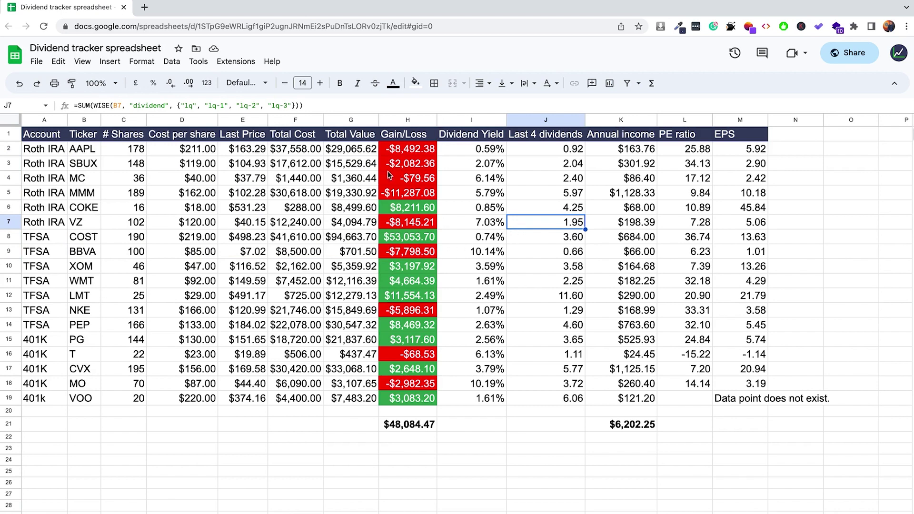
left_click_drag(474, 139, 747, 384)
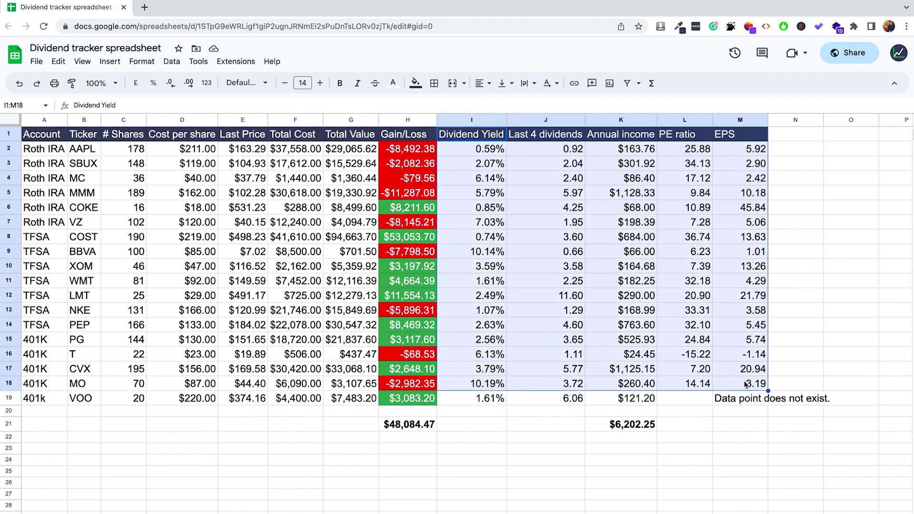
key("ctrl+c")
left_click(146, 503)
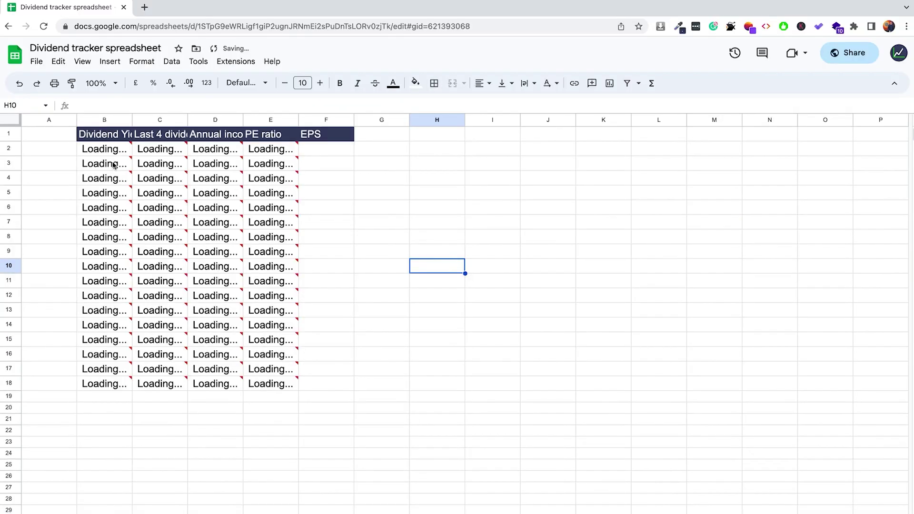
left_click_drag(104, 149, 307, 392)
key("Delete")
left_click(393, 339)
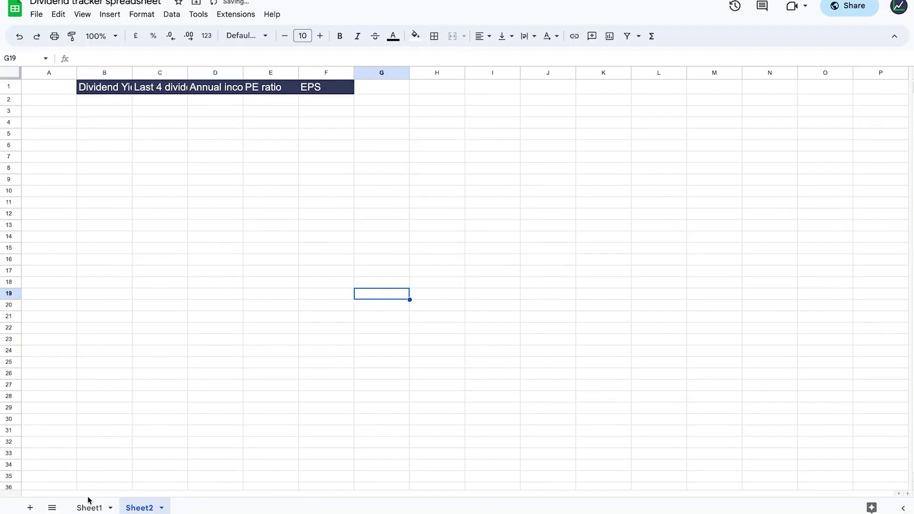
Copy the Ticker column B1:B18 from Sheet1 into column A of Sheet2, starting at A1.
left_click(89, 505)
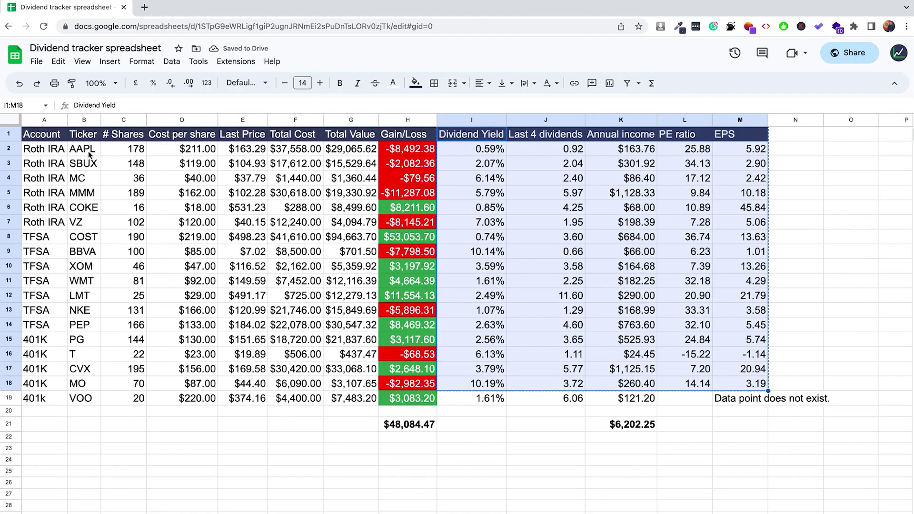
left_click_drag(94, 137, 90, 385)
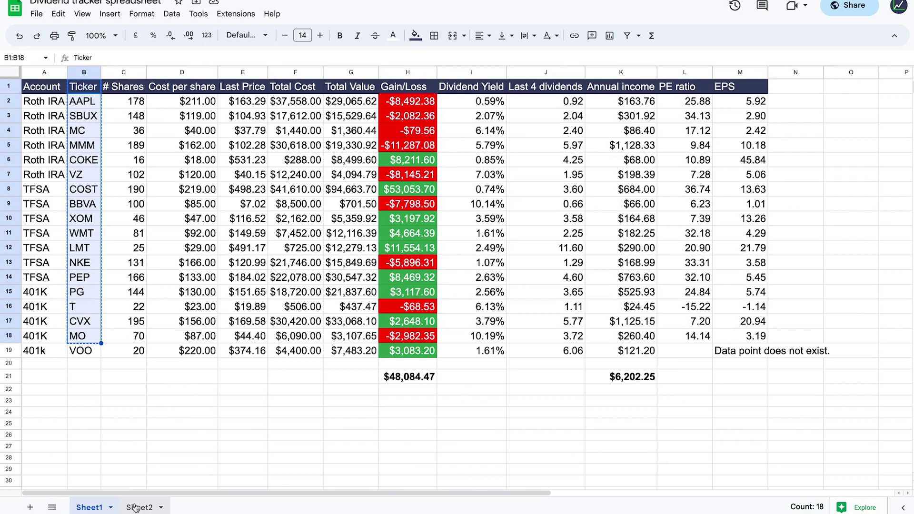
left_click(138, 506)
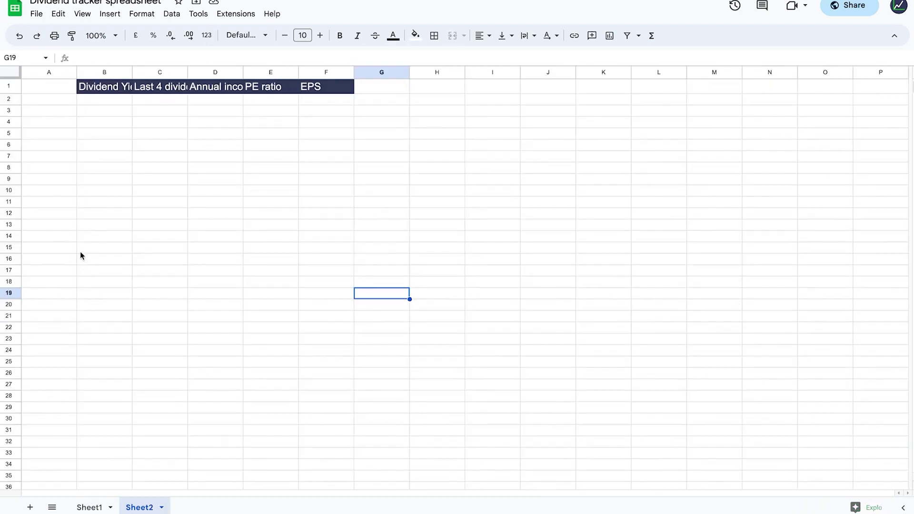
left_click(56, 138)
key("ctrl+v")
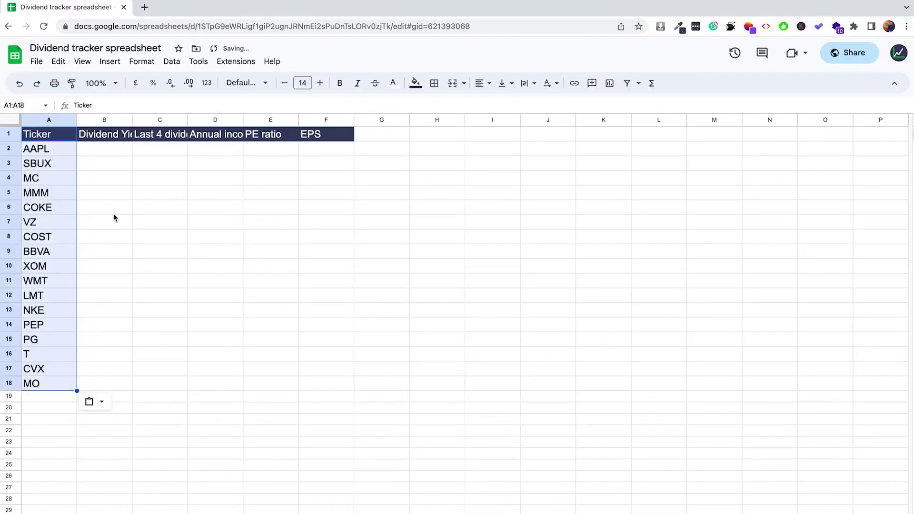
left_click(113, 212)
left_click(53, 382)
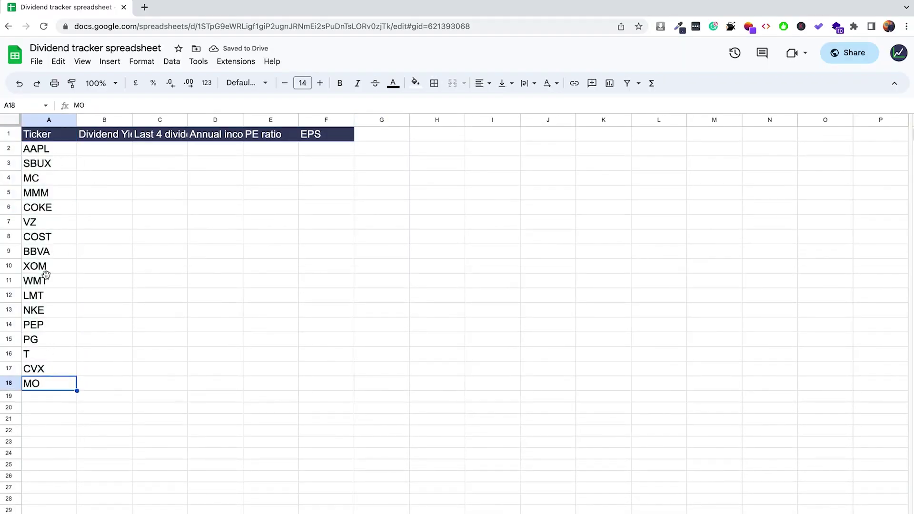
left_click(48, 278)
left_click(60, 186)
Link B2 on Sheet2 to the AAPL dividend yield with =Sheet1!I2 and fill the reference across B2:F18.
left_click(106, 152)
type("=")
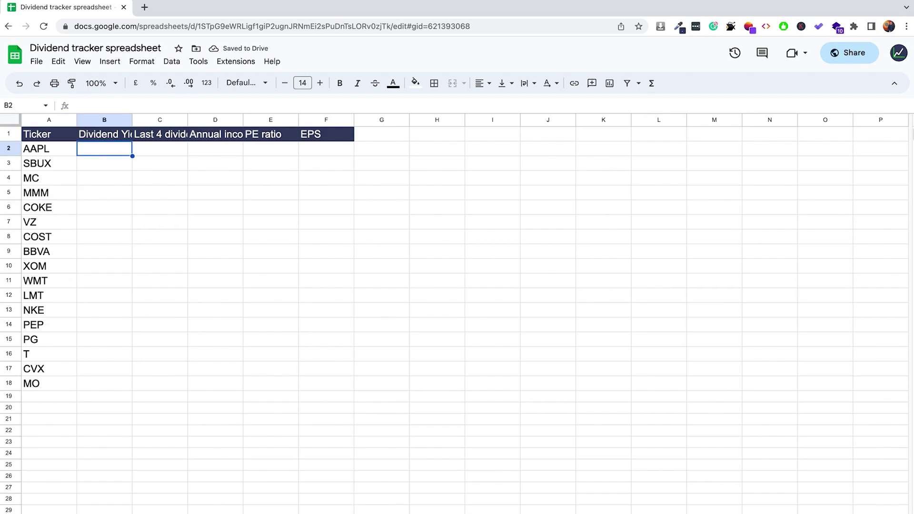
left_click(97, 507)
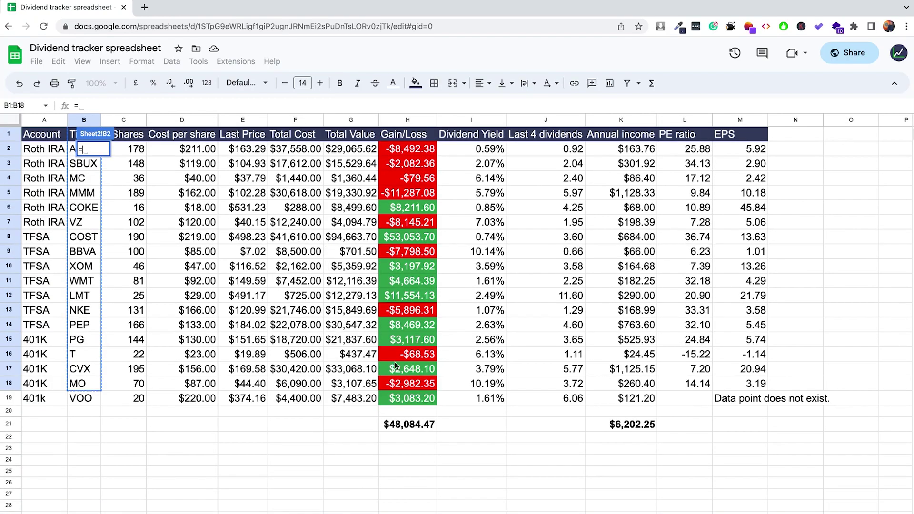
left_click(482, 150)
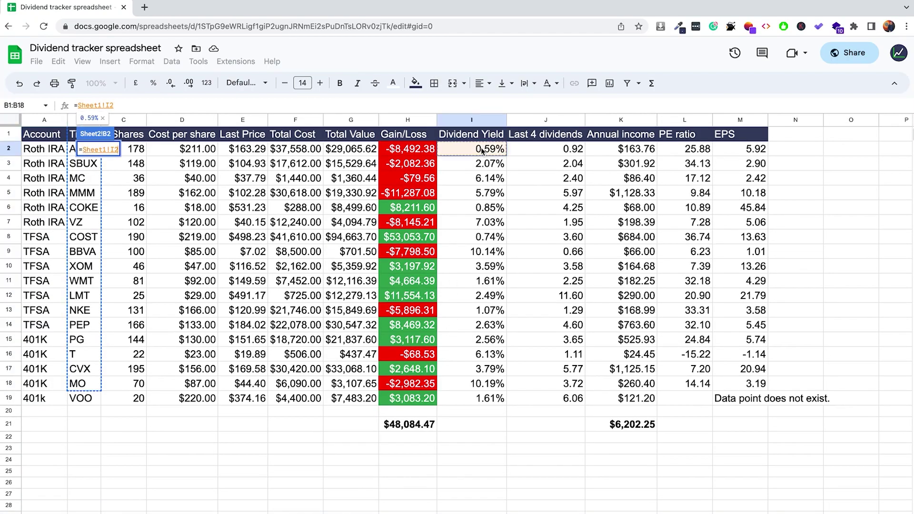
key("Return")
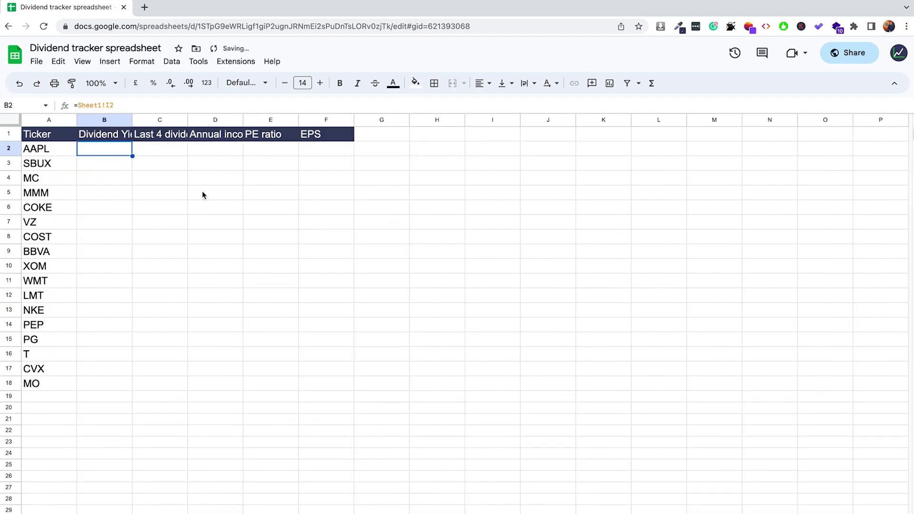
left_click_drag(133, 155, 317, 382)
left_click(287, 443)
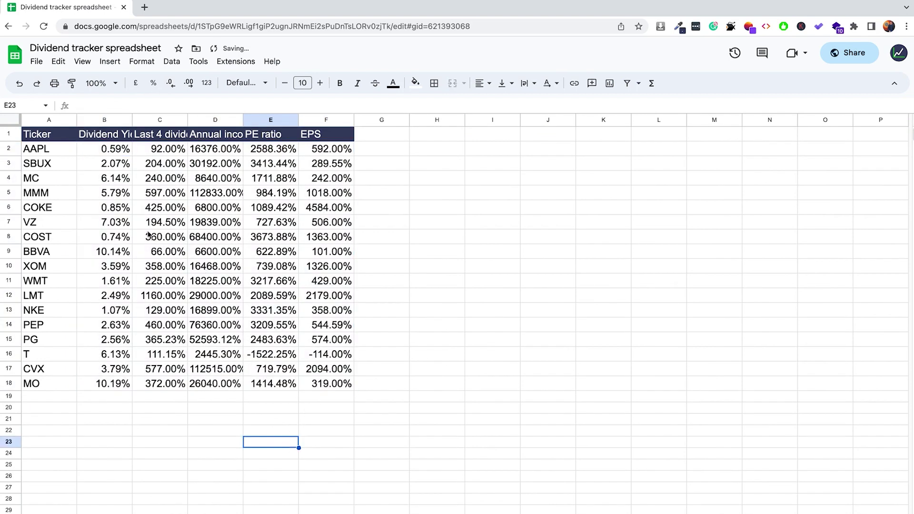
Format the linked values in B2:F18 as plain numbers with two decimals.
left_click_drag(116, 150, 333, 383)
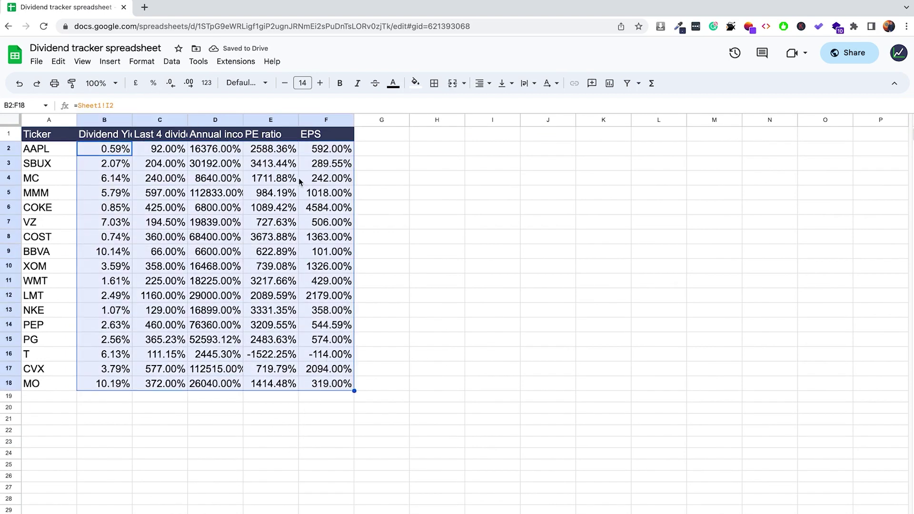
left_click(206, 83)
left_click(223, 146)
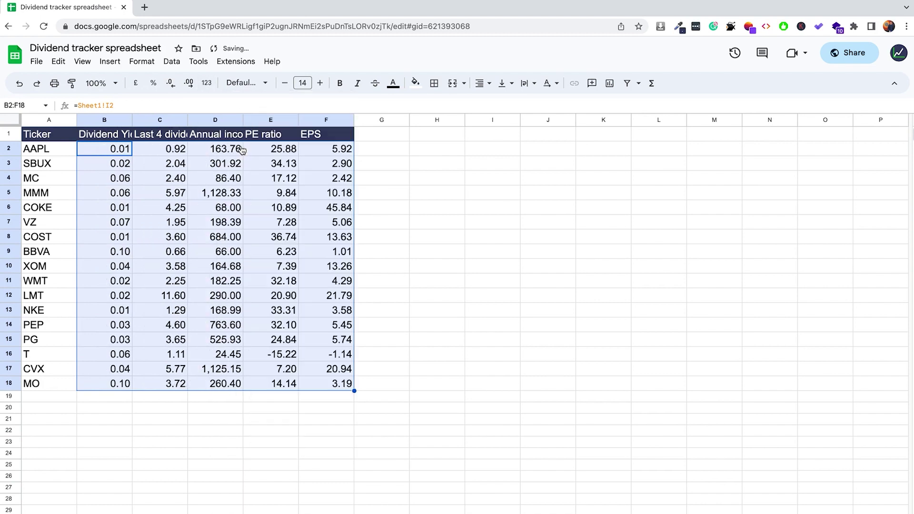
left_click(409, 237)
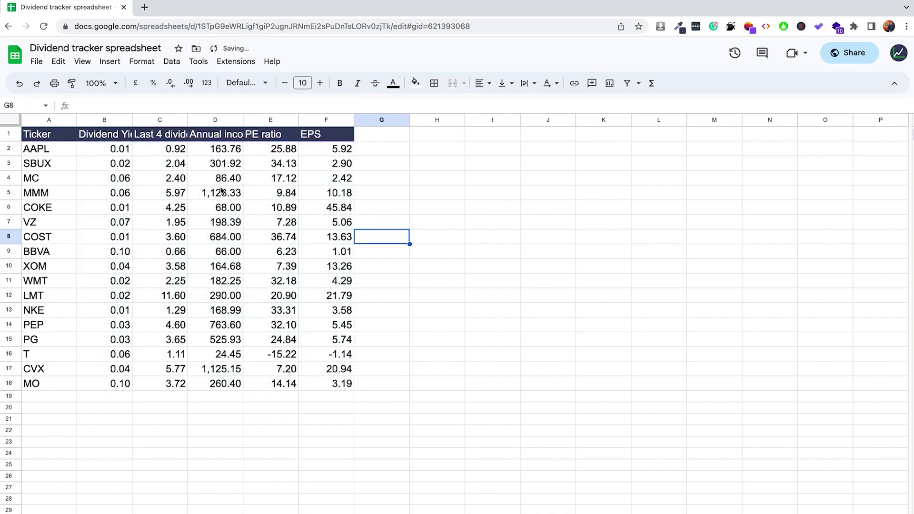
Fit the widths of columns B to F to their contents.
left_click(105, 119)
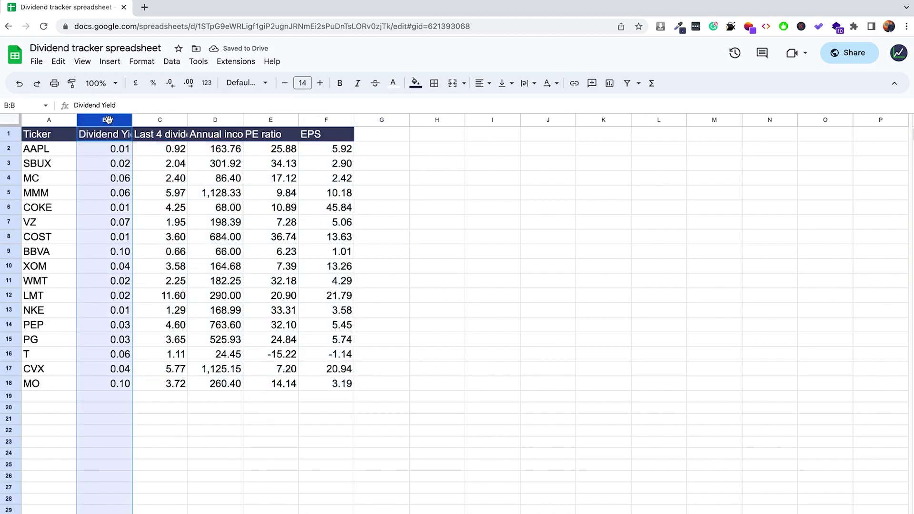
left_click(327, 120, "shift")
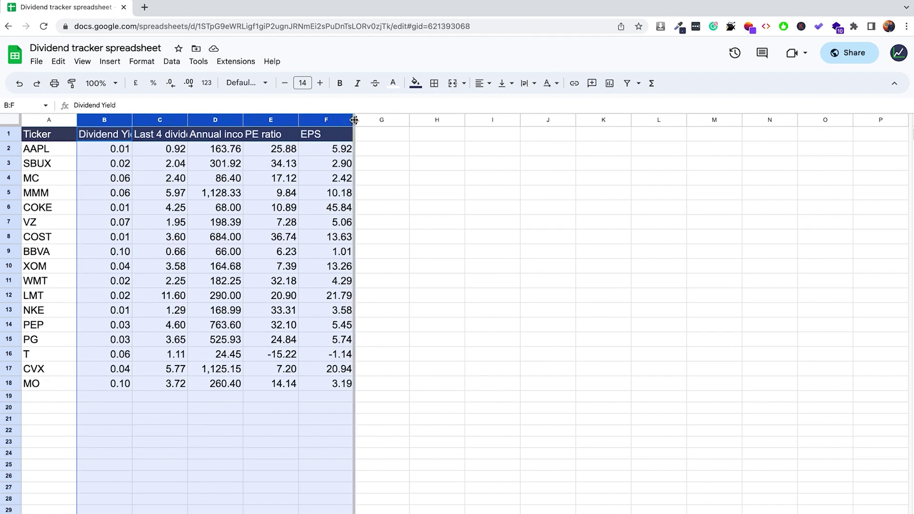
double_click(354, 120)
left_click(461, 221)
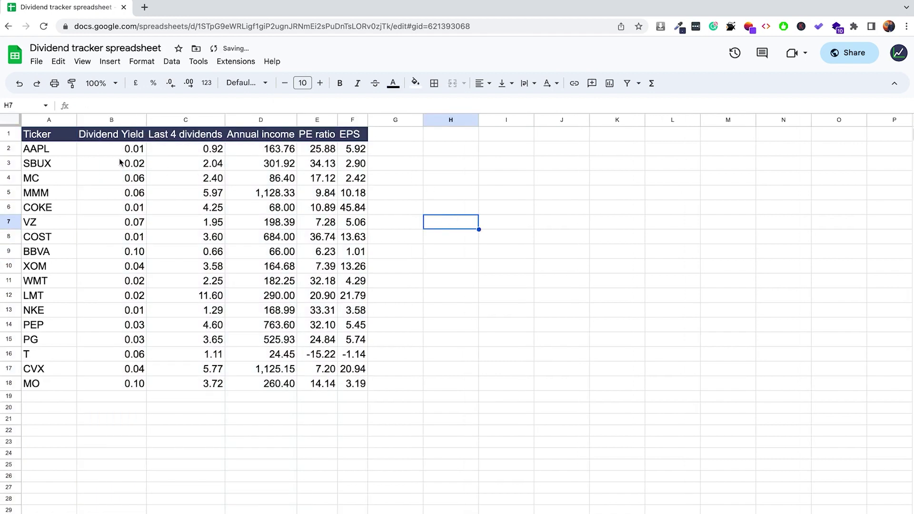
Delete the Annual income column from Sheet2.
left_click_drag(122, 150, 122, 384)
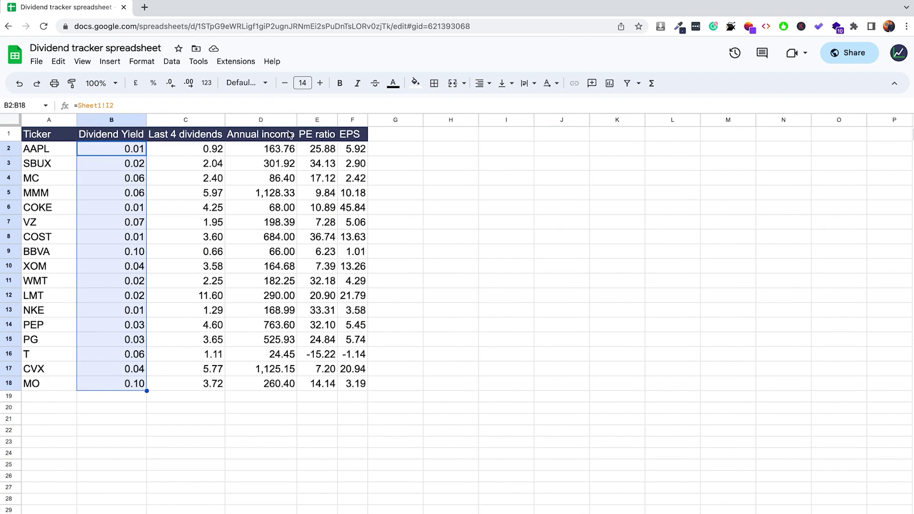
left_click(273, 120)
right_click(273, 120)
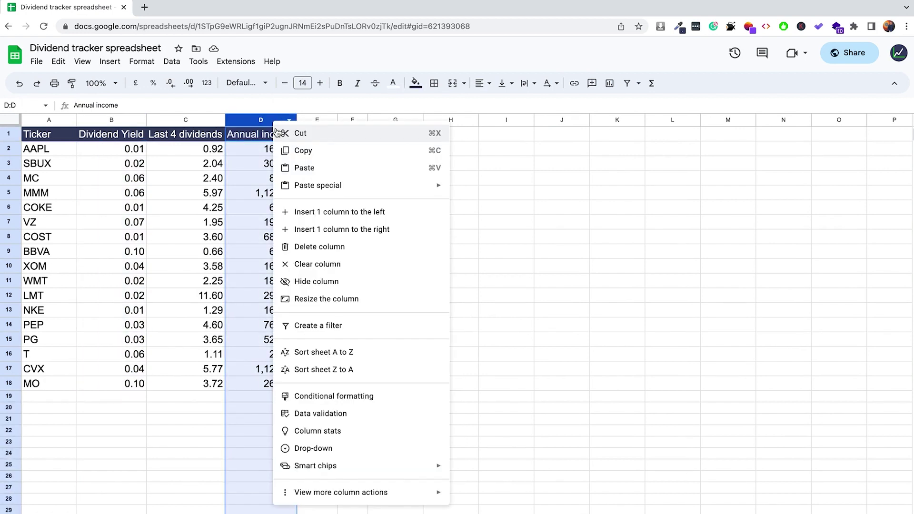
left_click(329, 248)
left_click(392, 256)
Format the Dividend Yield values in B2:B18 of Sheet2 as percentages.
left_click_drag(131, 151, 138, 381)
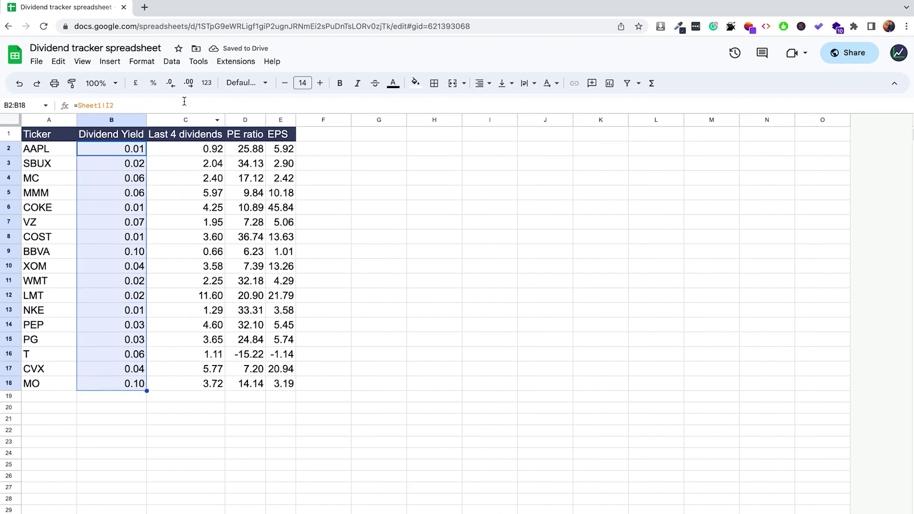
left_click(152, 83)
left_click(319, 269)
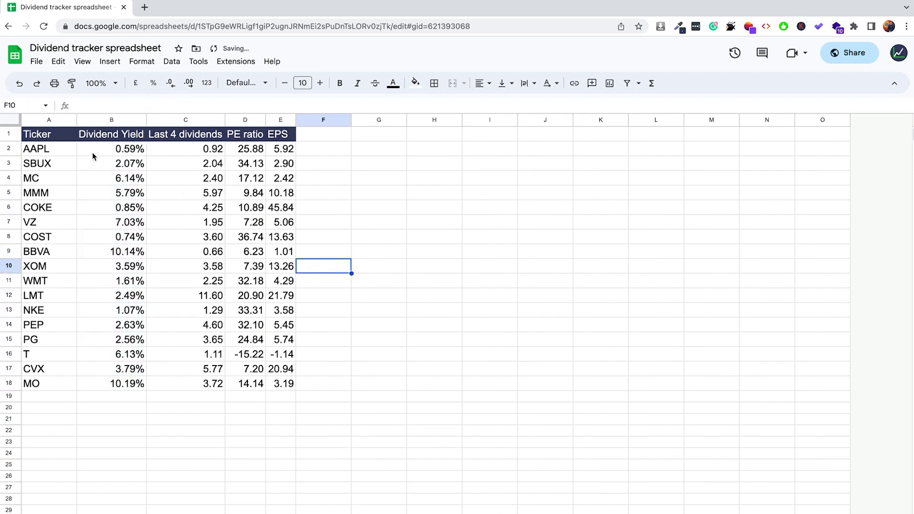
Add a filter to the whole table in A1:E18.
left_click_drag(56, 138, 286, 386)
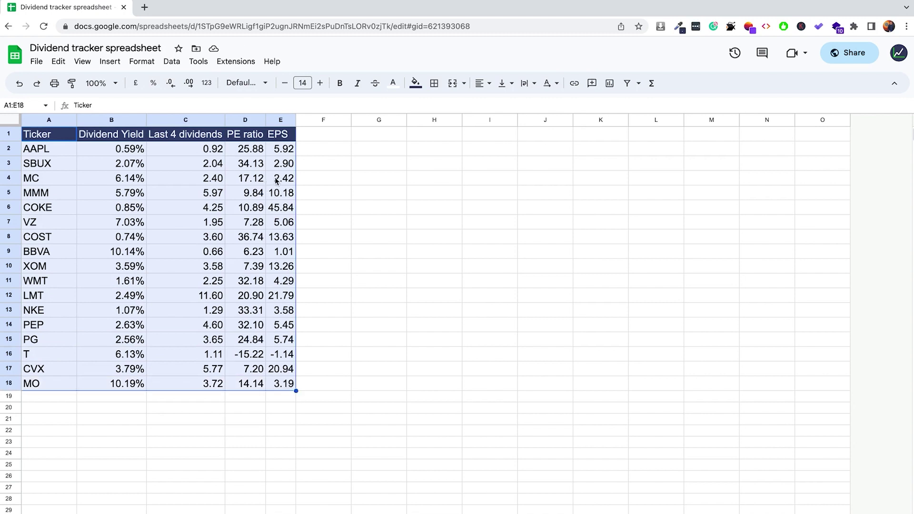
left_click(630, 85)
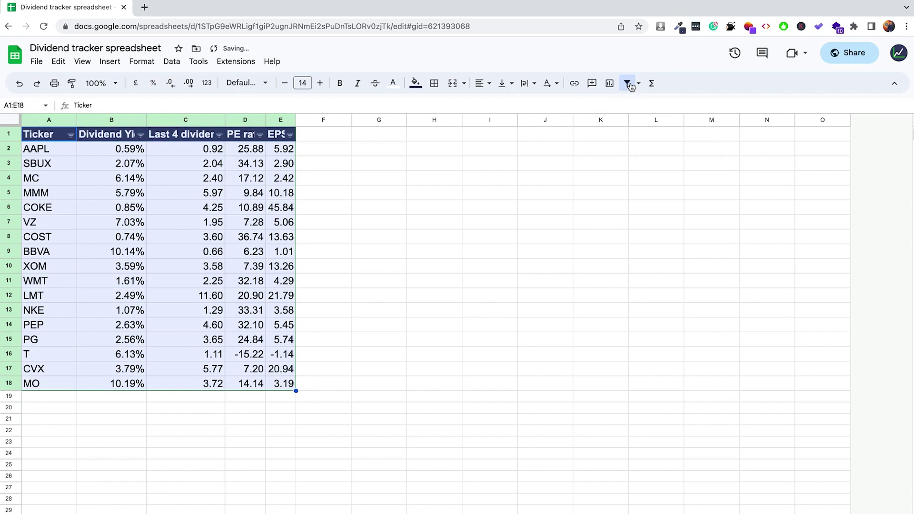
left_click(430, 208)
Fit the widths of columns B to E to their contents so the headers clear the filter icons.
left_click(118, 120)
left_click(285, 119, "shift")
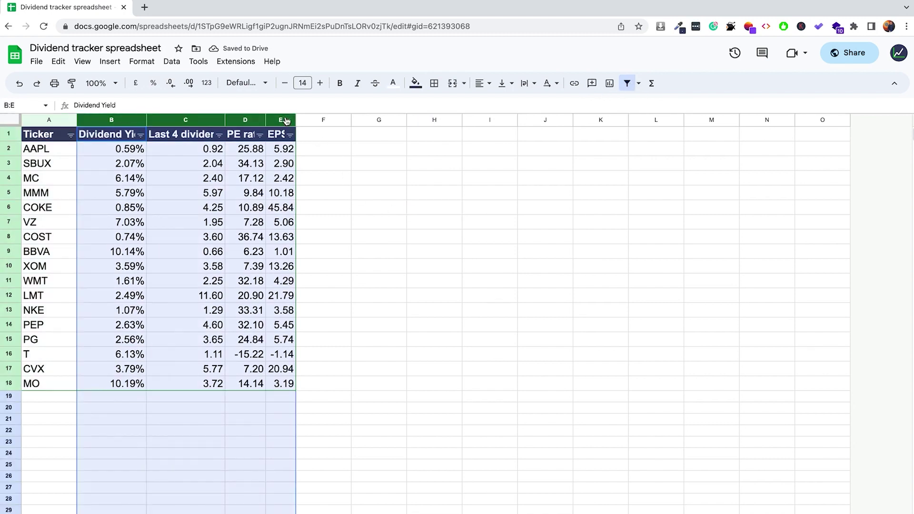
double_click(295, 119)
left_click(328, 165)
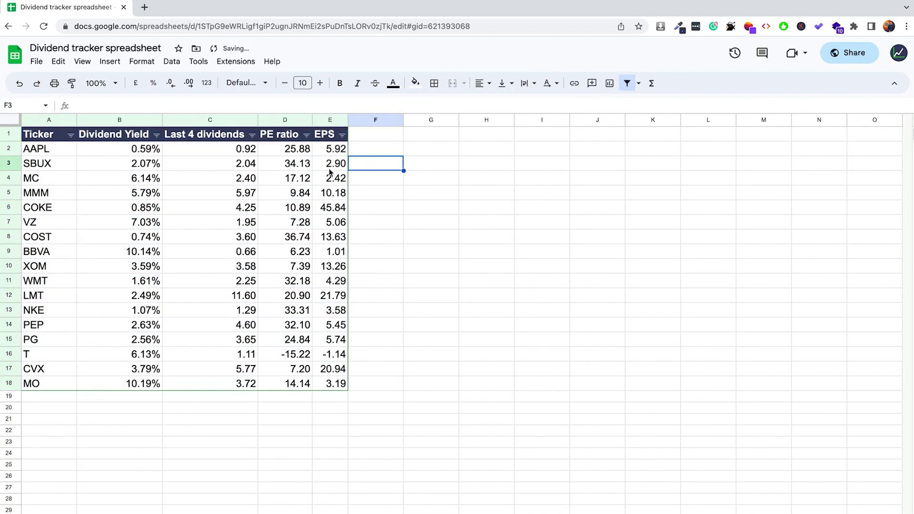
Sort the table by Dividend Yield in ascending order, followed by descending order.
left_click(156, 135)
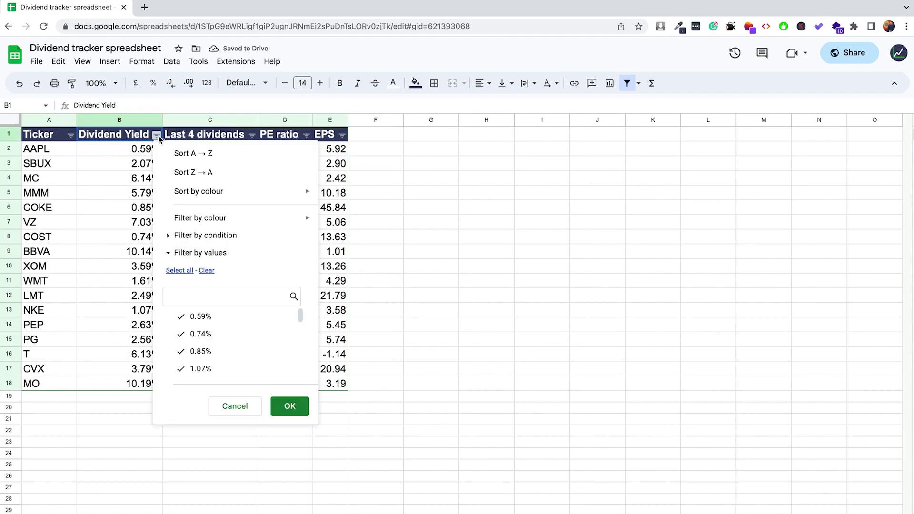
left_click(196, 153)
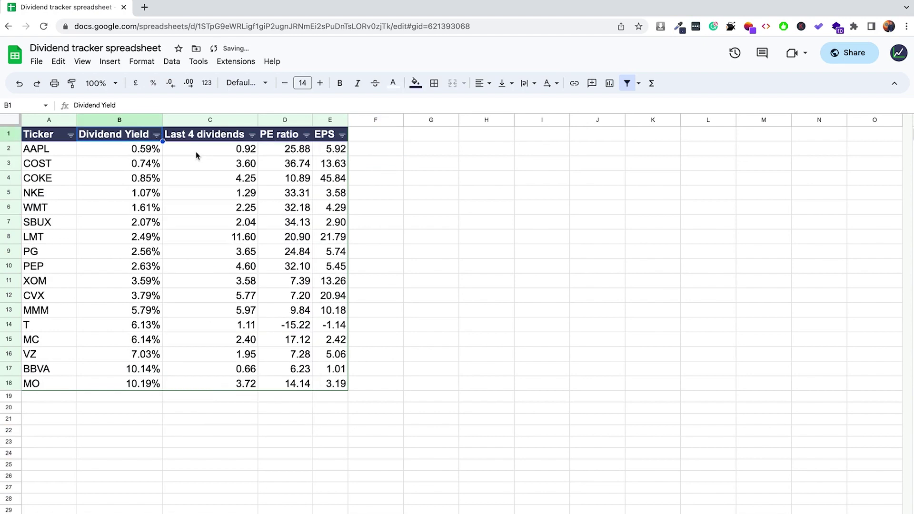
left_click(157, 136)
left_click(206, 174)
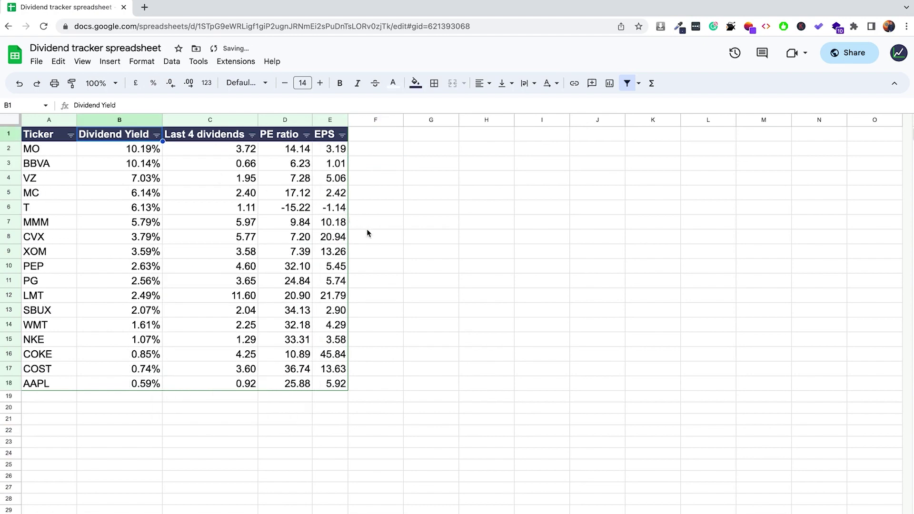
Sort the table by Last 4 dividends in ascending order.
left_click(251, 135)
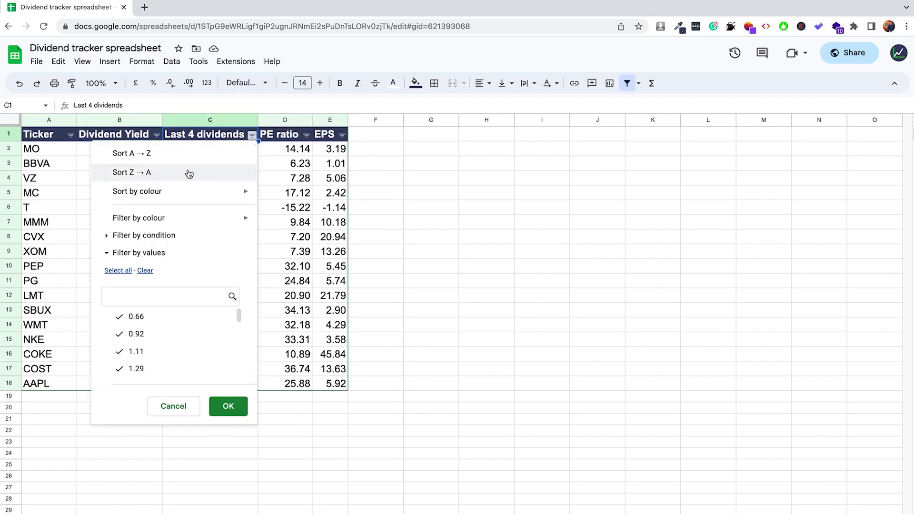
left_click(186, 154)
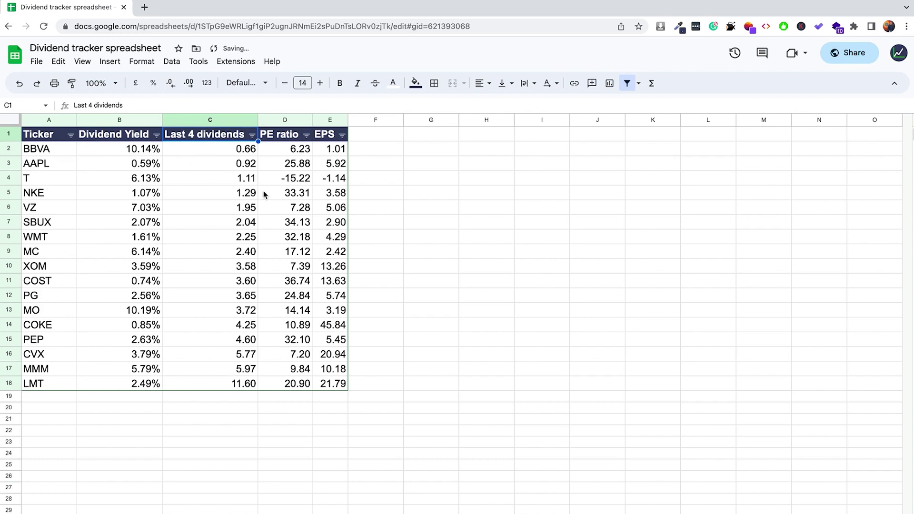
left_click(281, 138)
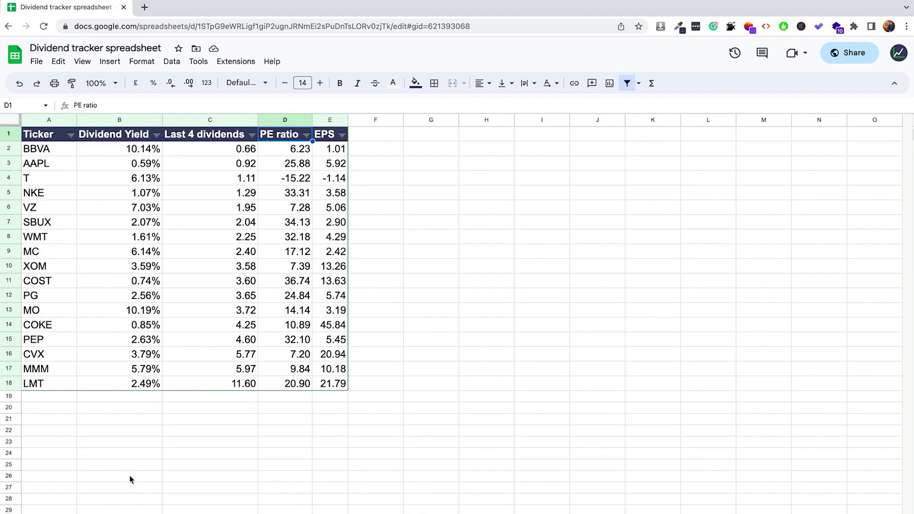
Enter the ticker VTI in B20 of Sheet1, directly below VOO.
left_click(92, 502)
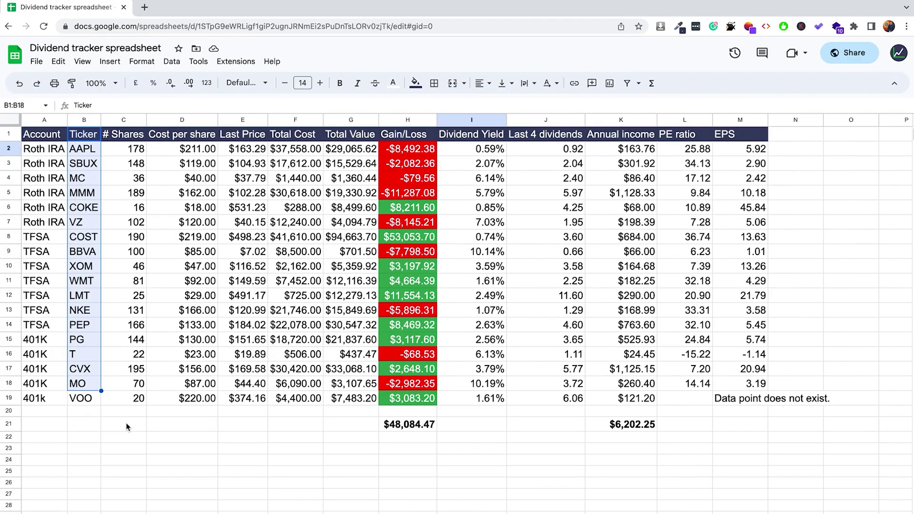
left_click(127, 428)
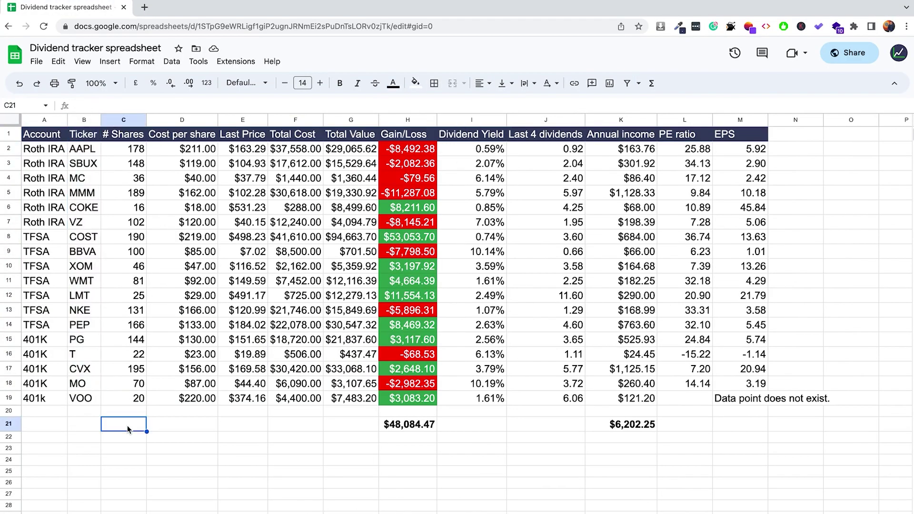
left_click(48, 414)
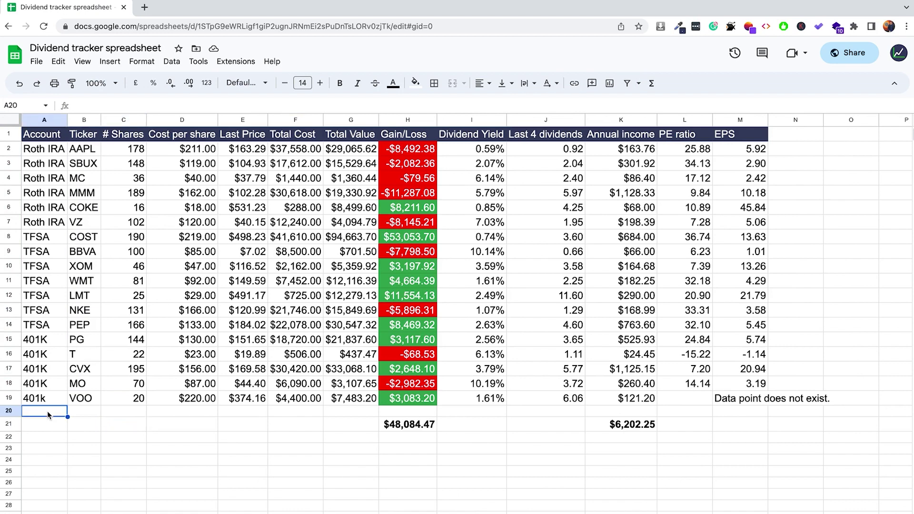
left_click(87, 415)
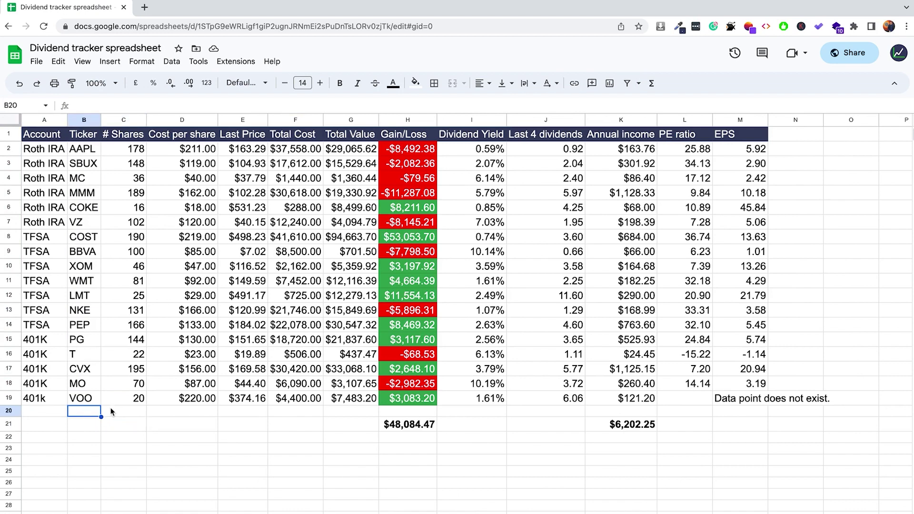
type("VTI")
key("Return")
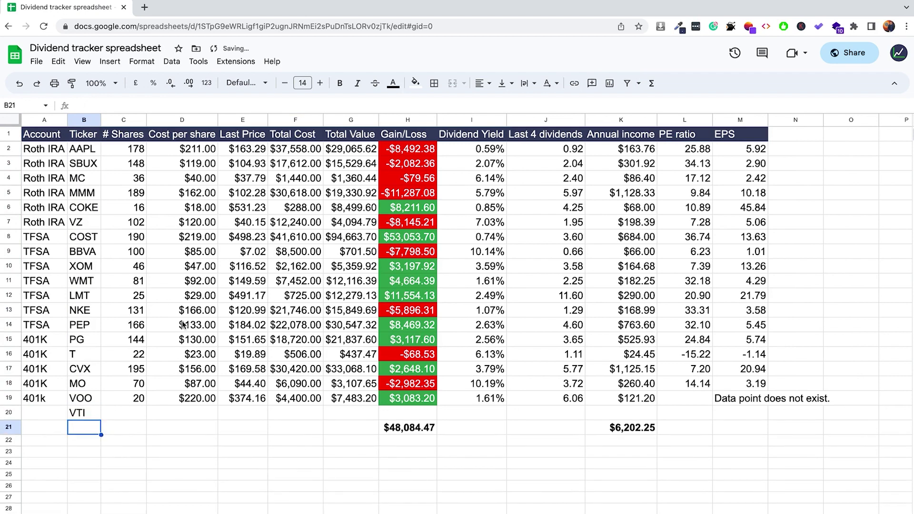
Extend the ticker range of the Last Price formula in E2 to B2:B20, giving =WISEPRICE(B2:B20,"price").
left_click(254, 150)
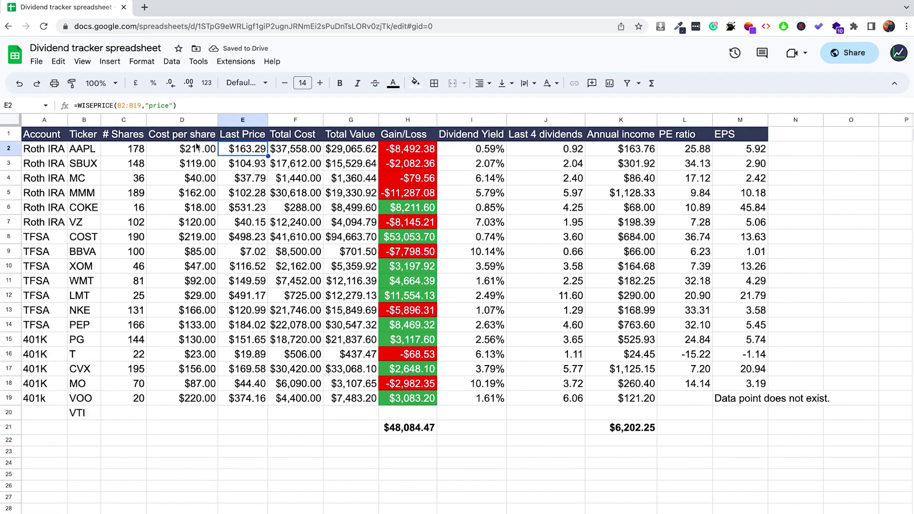
left_click(141, 105)
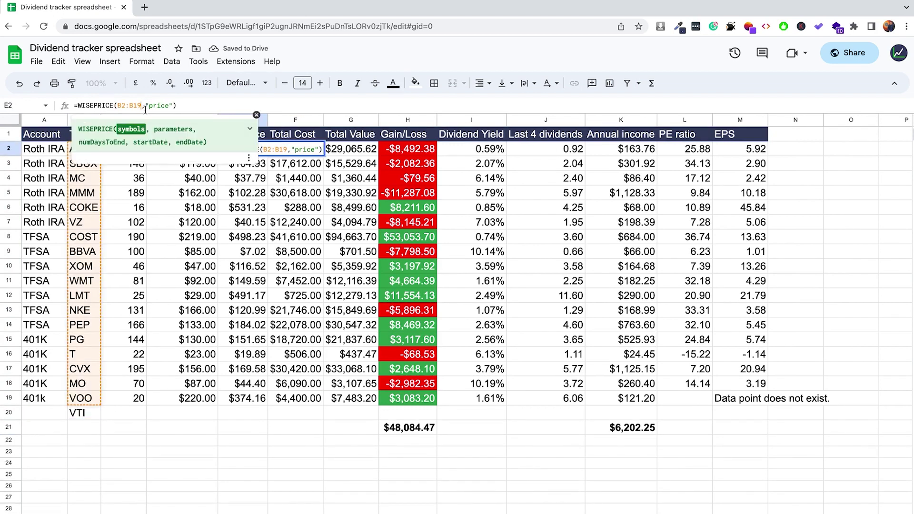
key("BackSpace")
key("BackSpace")
type("20")
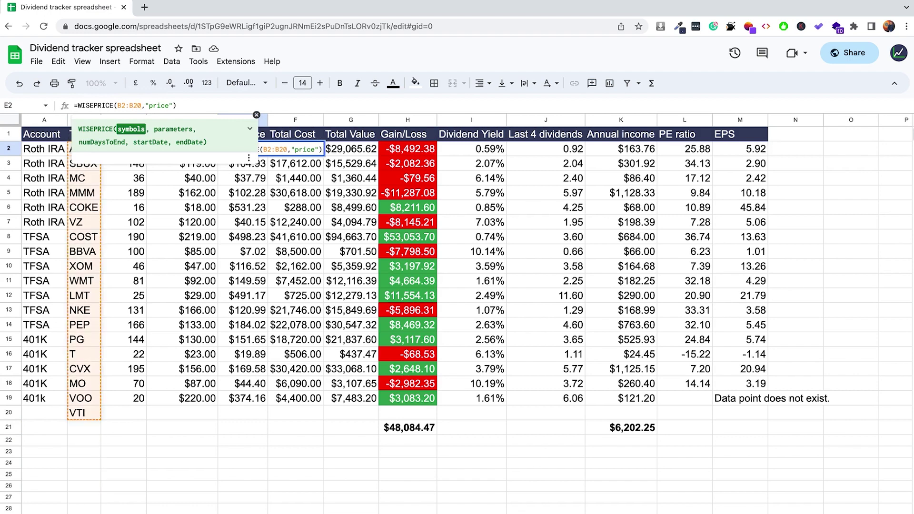
key("Return")
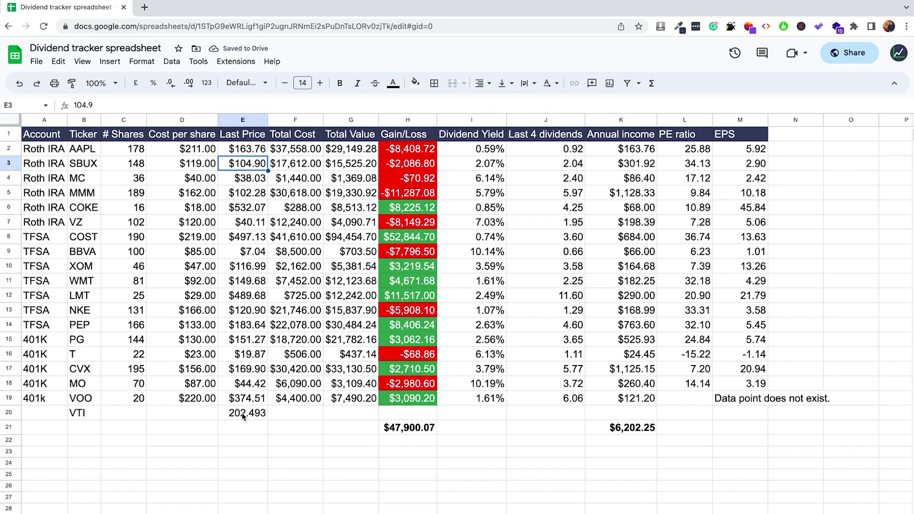
left_click(244, 417)
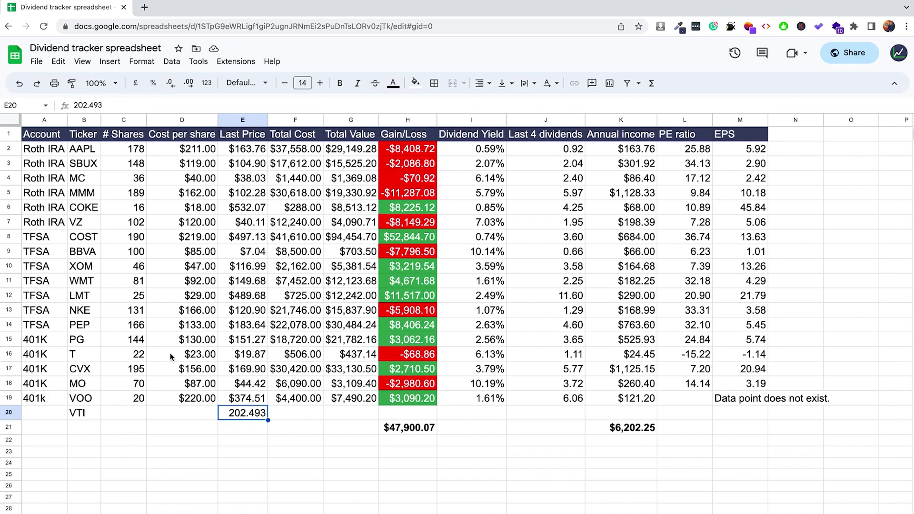